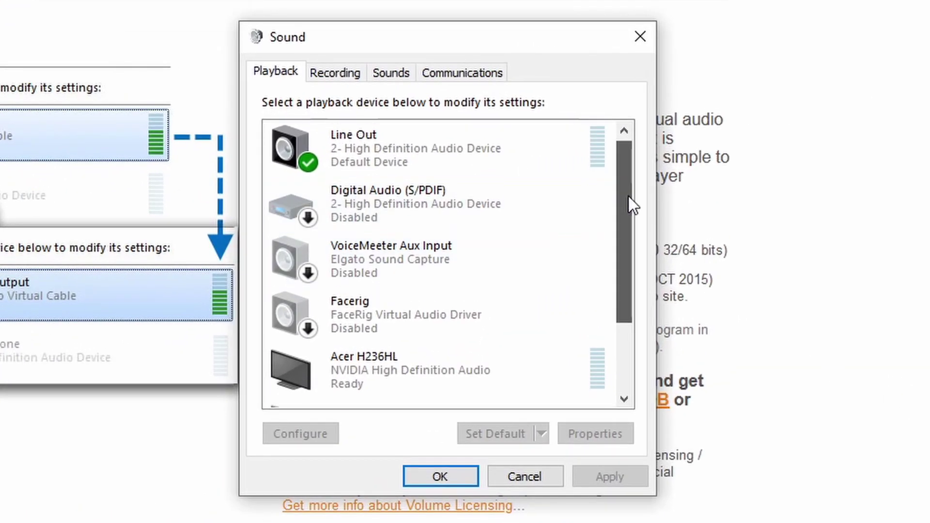
- Hide disabled devices such as Facerig from the playback list, then view the recording devices
drag(629, 202, 621, 237)
right_click(583, 239)
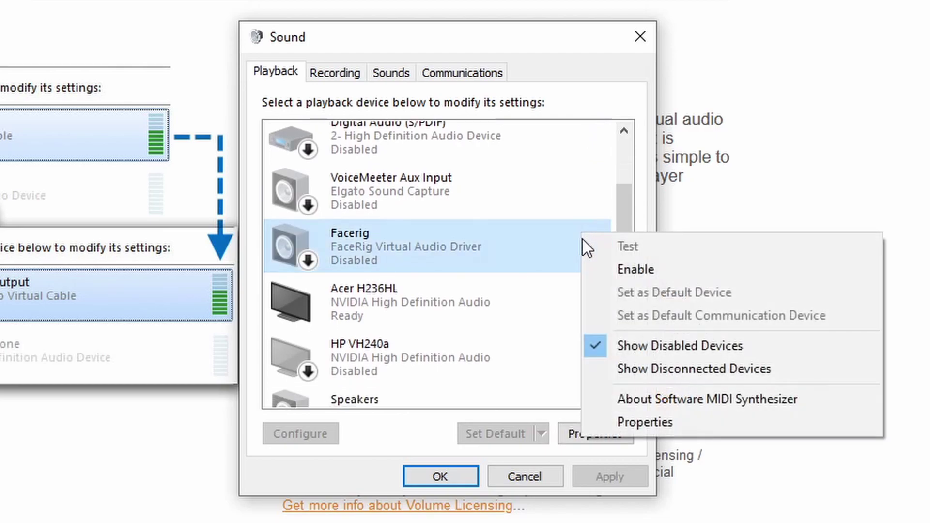
click(616, 335)
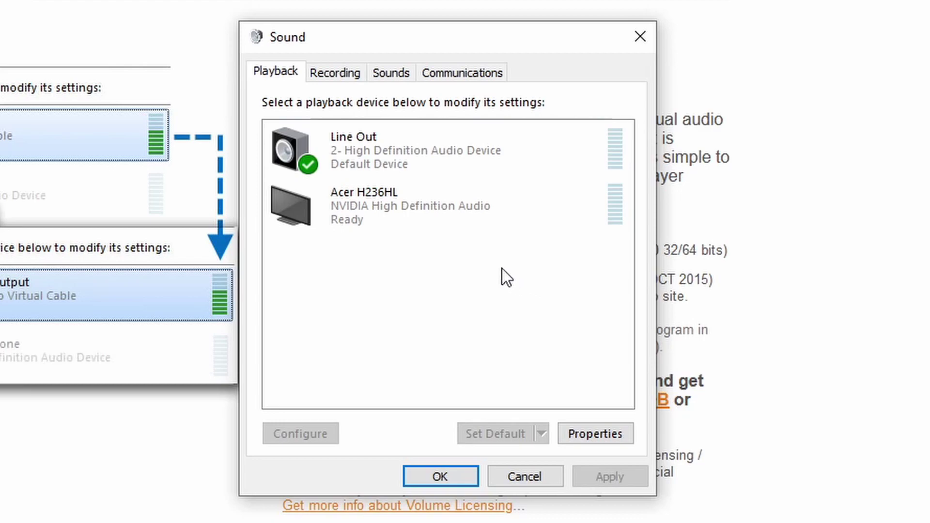
click(342, 72)
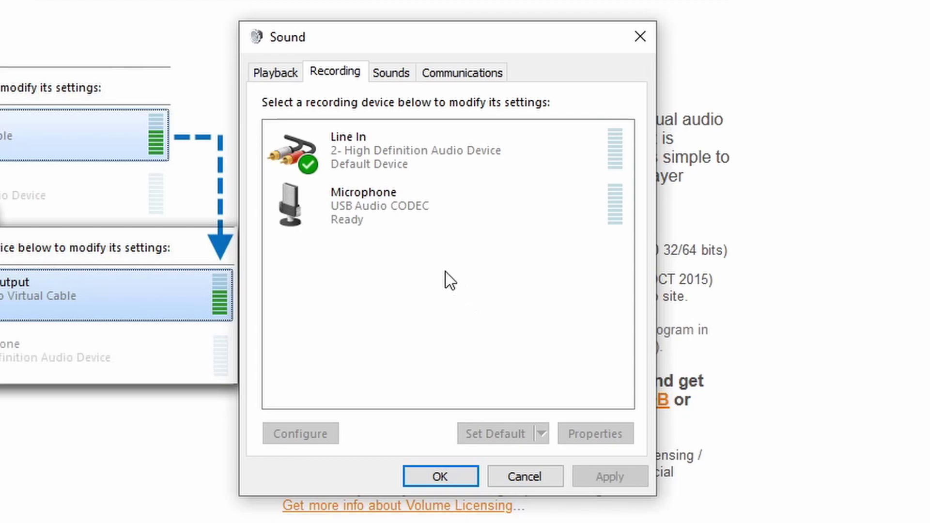
- Return to the Playback tab, then close the Windows Sound panel
click(274, 77)
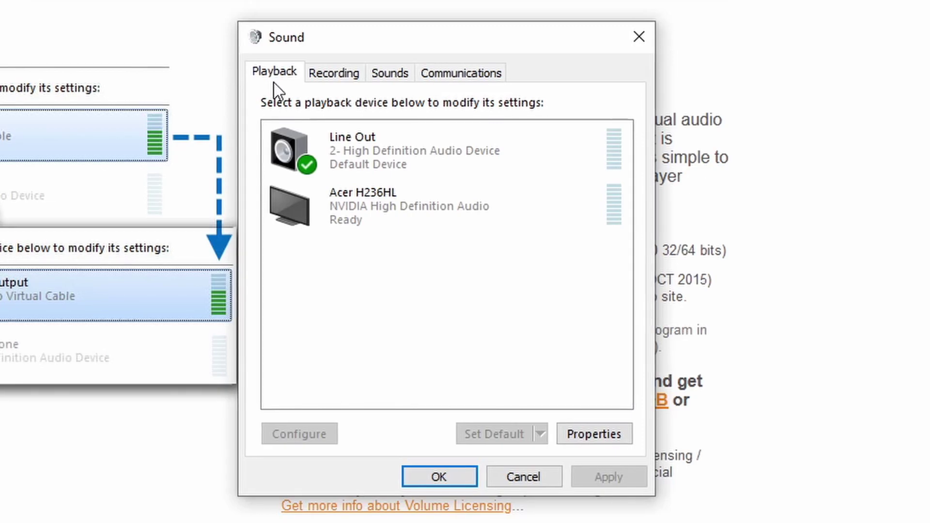
click(644, 48)
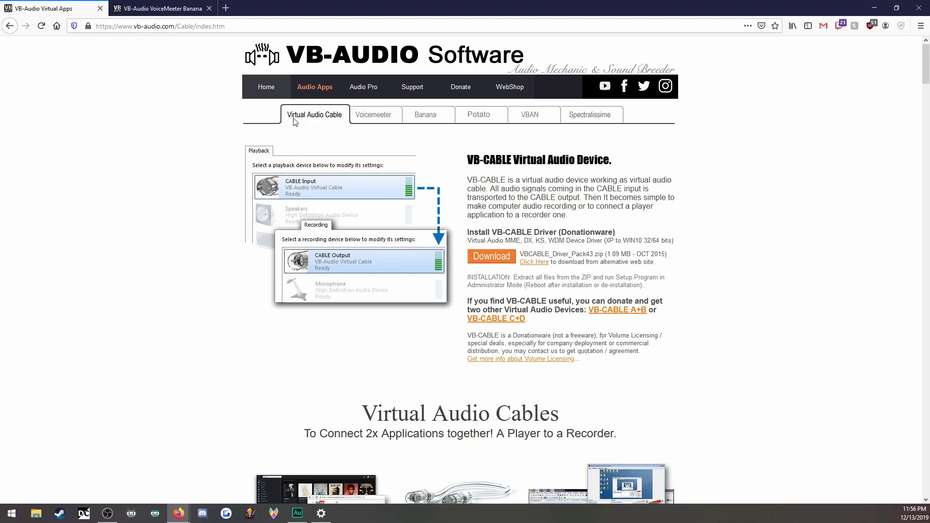
- Look over the Voicemeeter Banana download section, then the VB-CABLE download page
click(192, 7)
scroll(140, 260, down, 3)
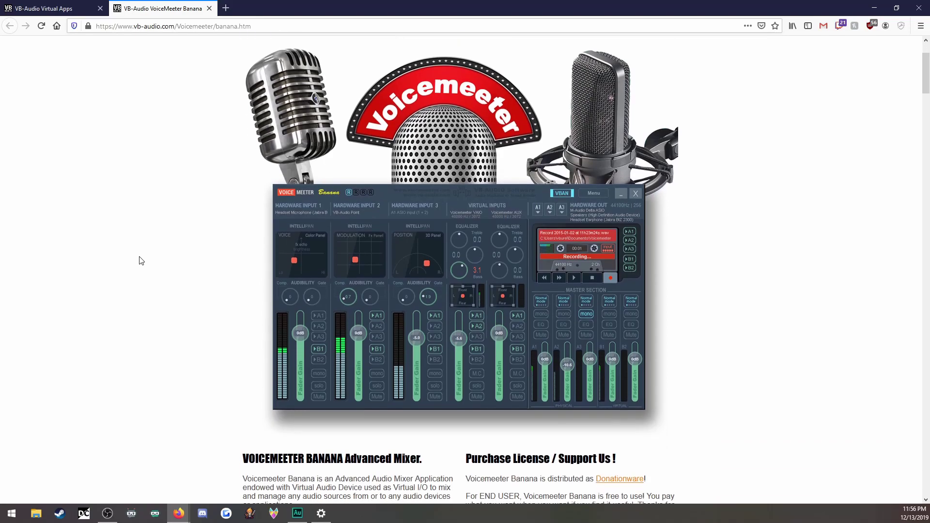
scroll(141, 261, down, 5)
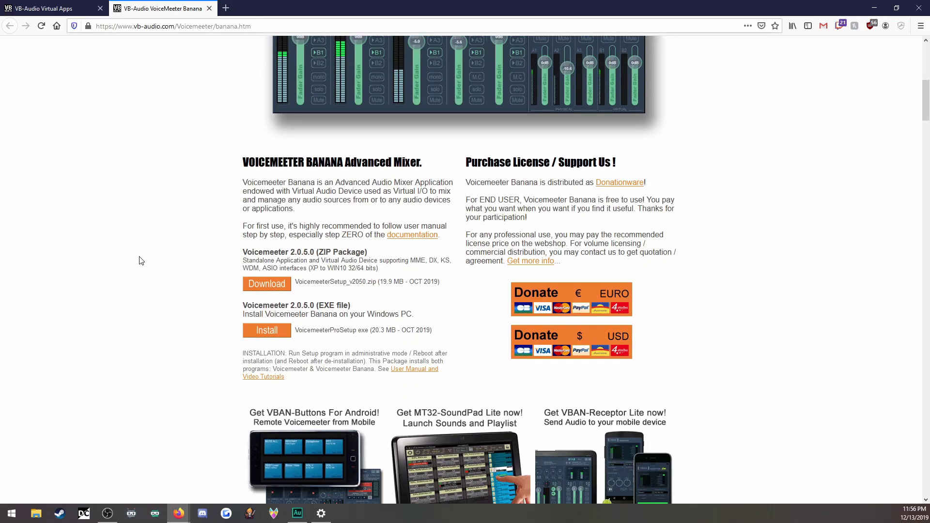
scroll(141, 260, up, 8)
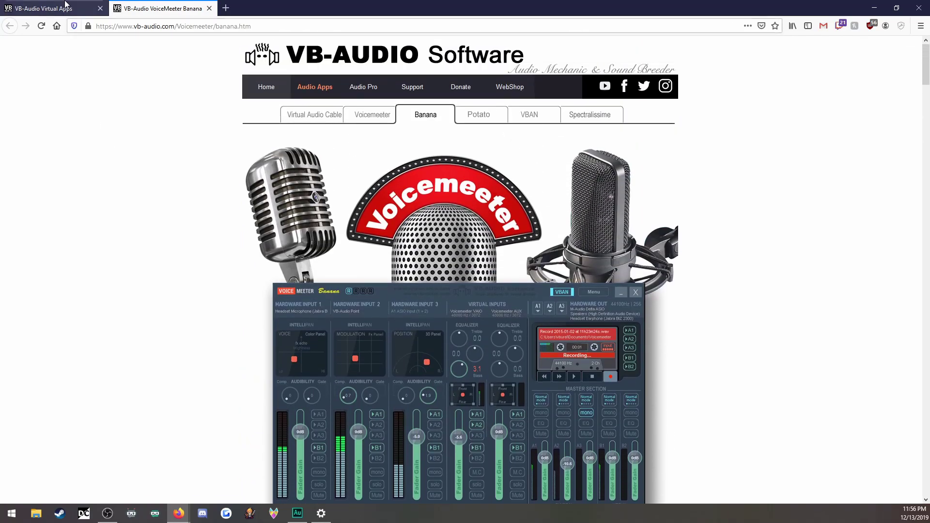
click(65, 4)
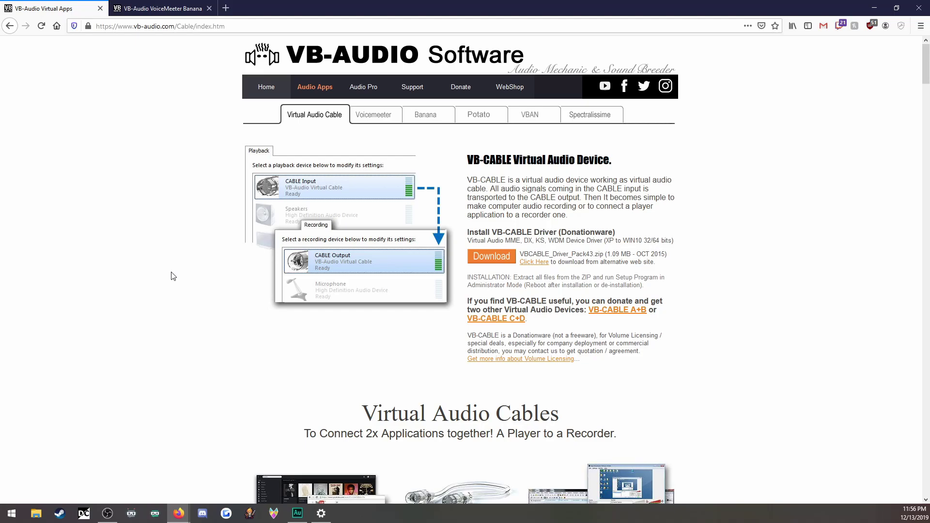
scroll(172, 275, down, 5)
scroll(173, 275, up, 5)
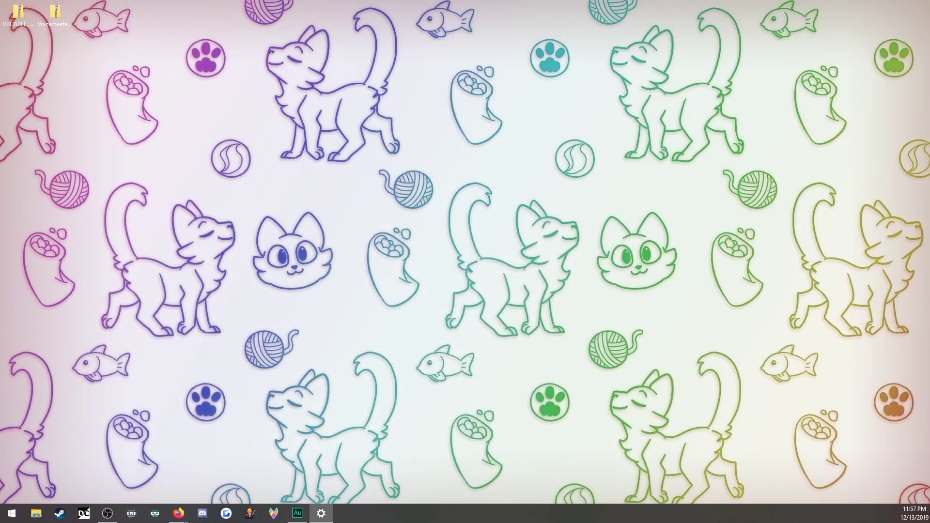
- Close the Settings app and move both downloaded zip archives to the desktop centre
key(alt+F4)
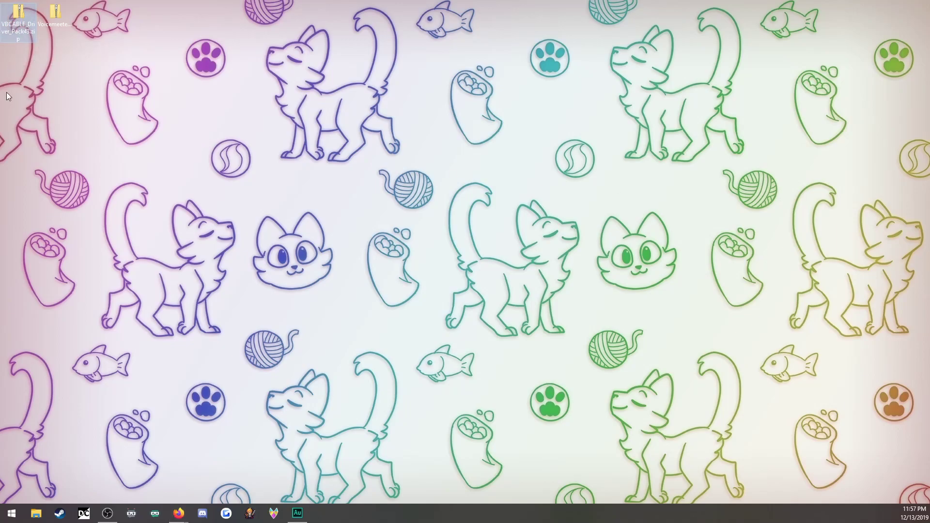
drag(7, 92, 104, 9)
drag(19, 20, 384, 194)
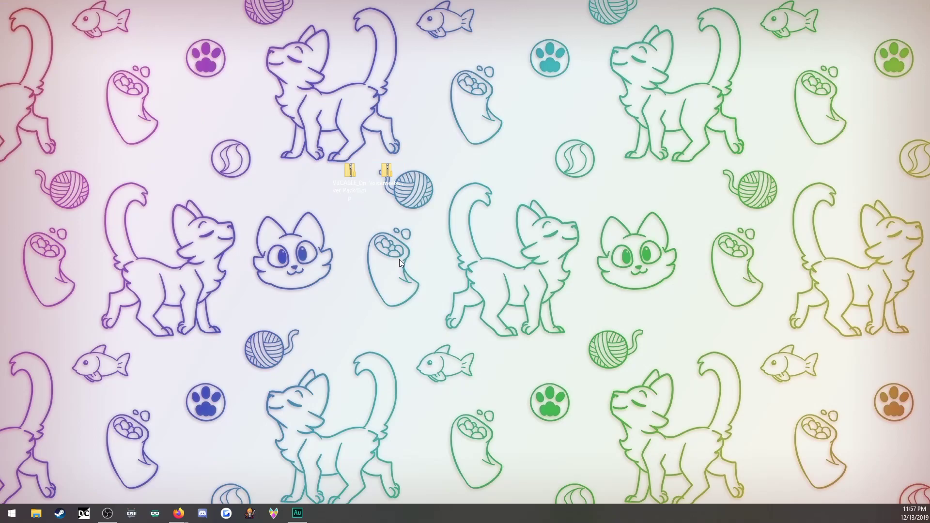
- Extract VBCABLE_Driver_Pack43.zip with 7-Zip into a VBCABLE_Driver_Pack43 folder
click(355, 182)
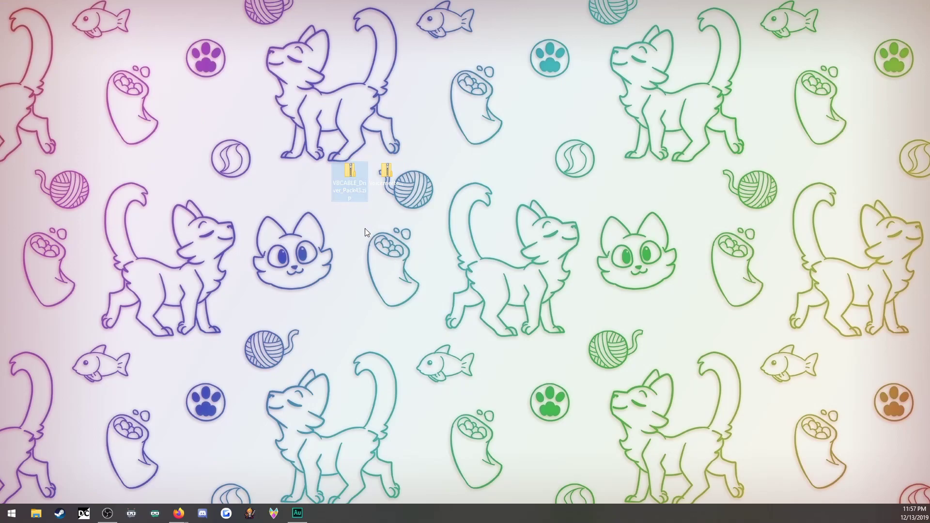
right_click(353, 181)
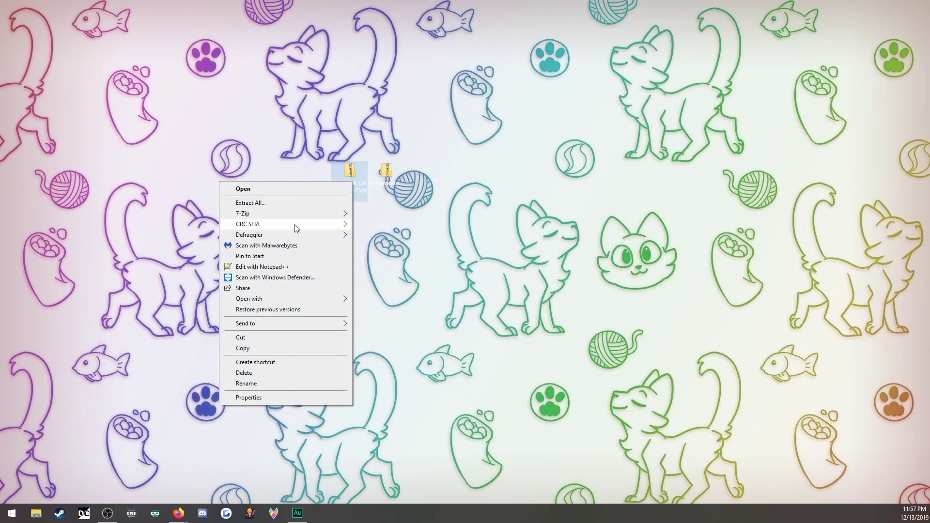
mouse_move(295, 220)
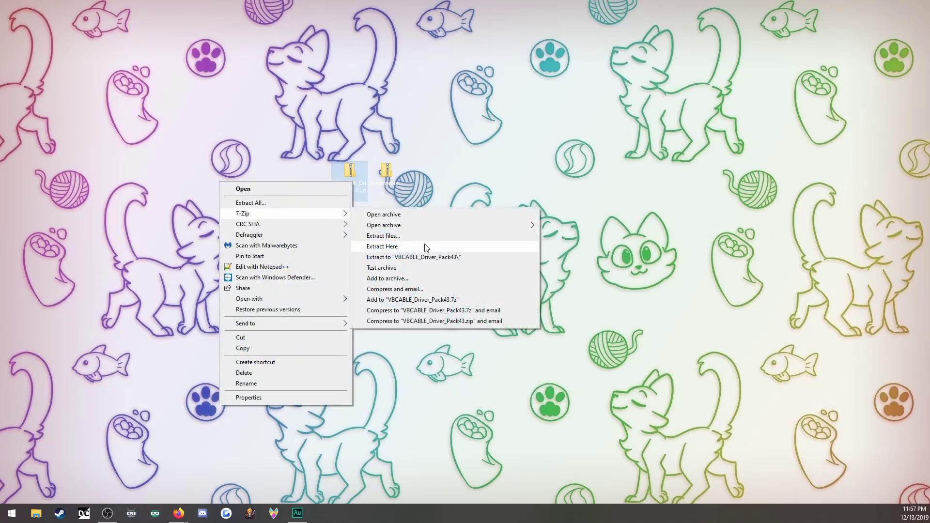
click(428, 257)
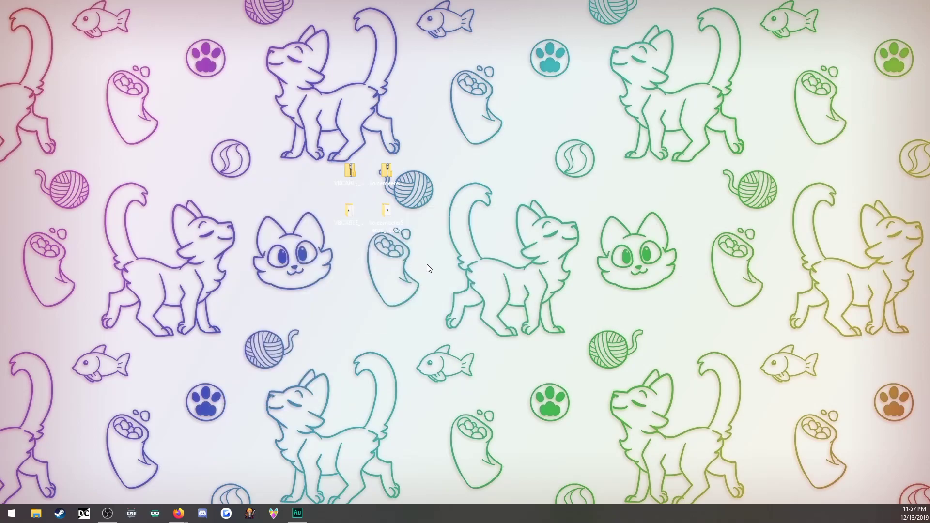
- Run VBCABLE_Setup_x64.exe from the extracted folder as administrator and confirm the successful driver install
double_click(348, 218)
drag(651, 121, 462, 99)
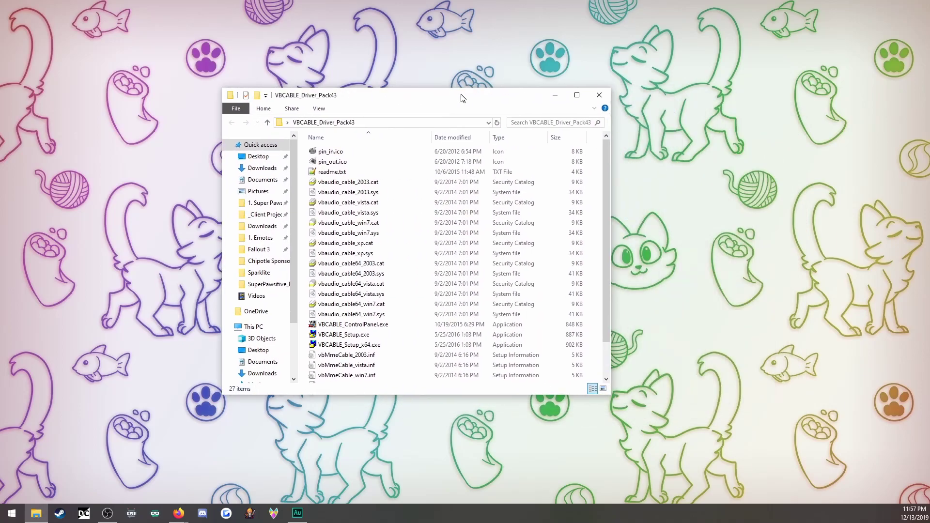
scroll(435, 266, down, 2)
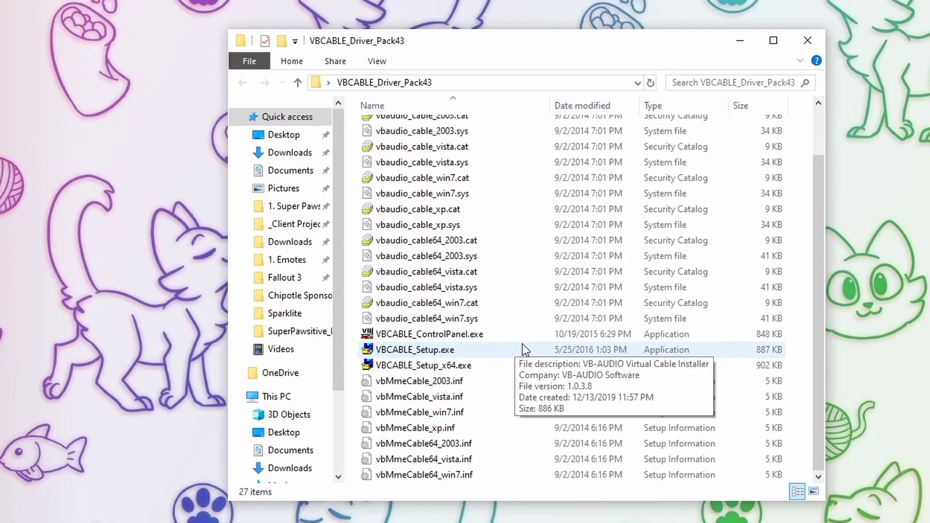
scroll(557, 300, up, 2)
scroll(557, 295, down, 2)
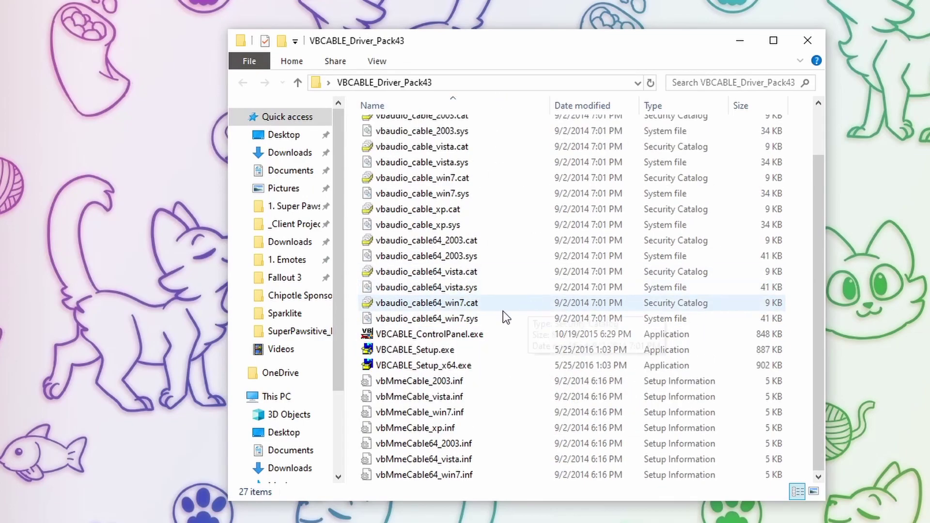
right_click(420, 362)
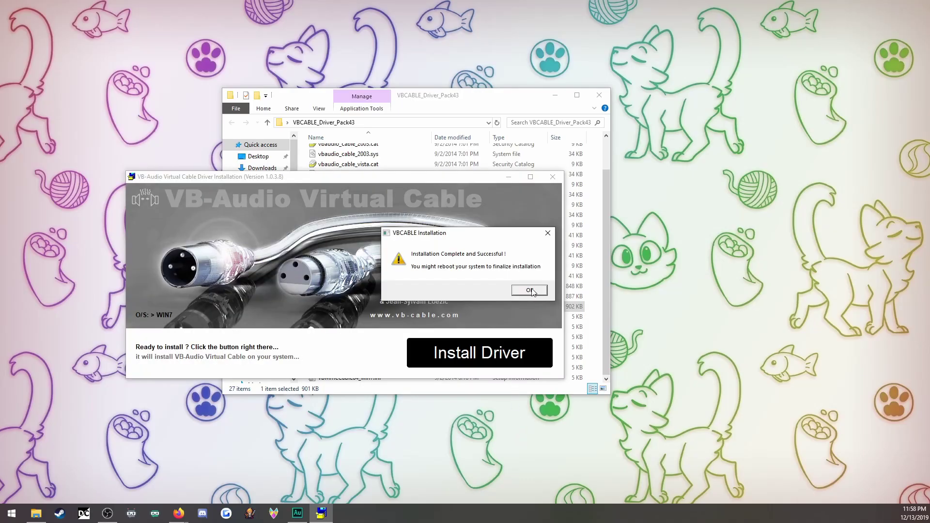
drag(490, 234, 541, 154)
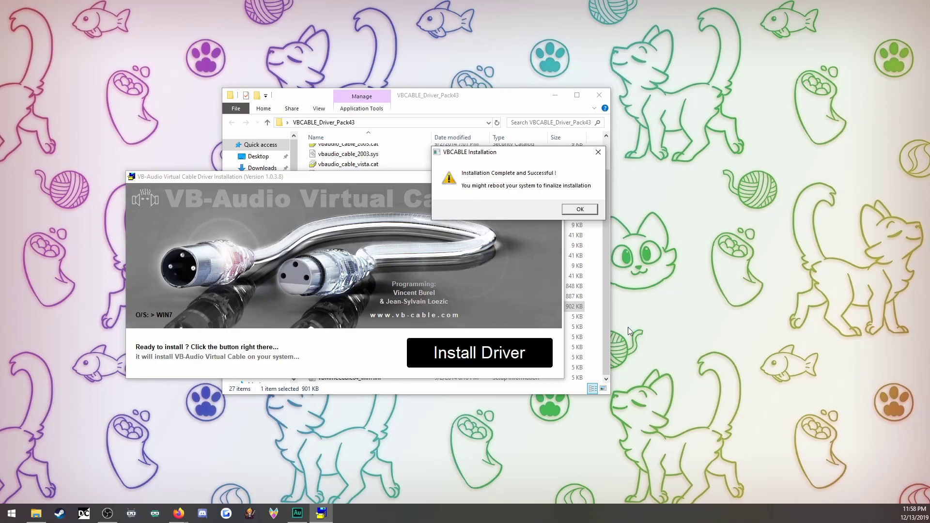
click(579, 209)
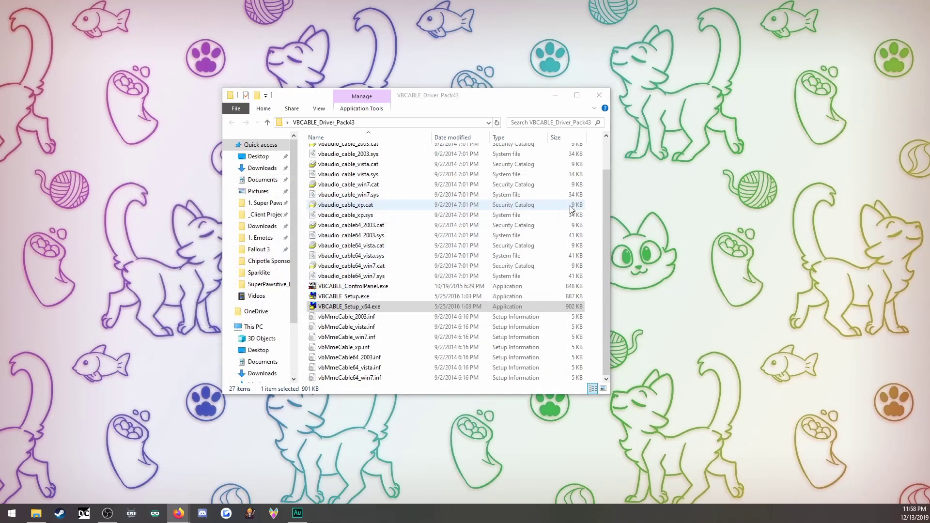
- Close the VB-CABLE folder and run the VoicemeeterSetup_v2050 installer through to its reboot notice
click(601, 99)
double_click(393, 211)
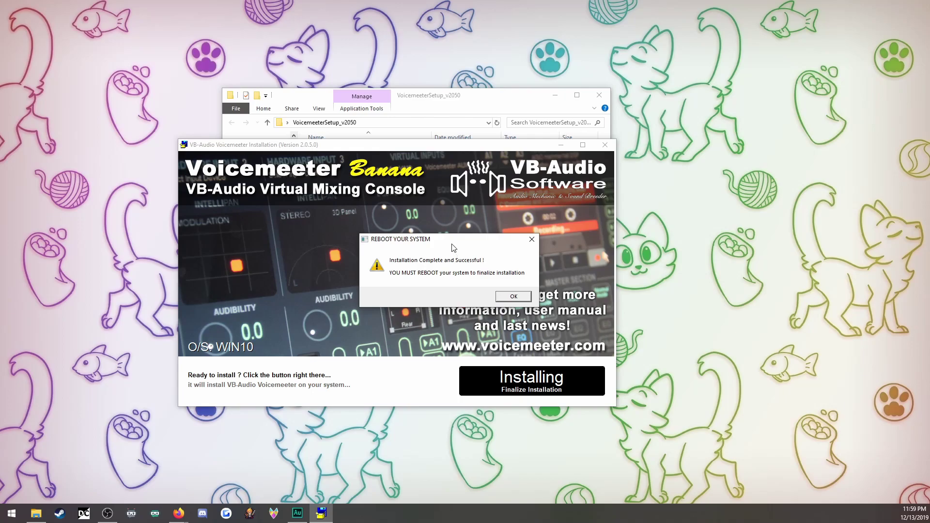
drag(451, 244, 472, 232)
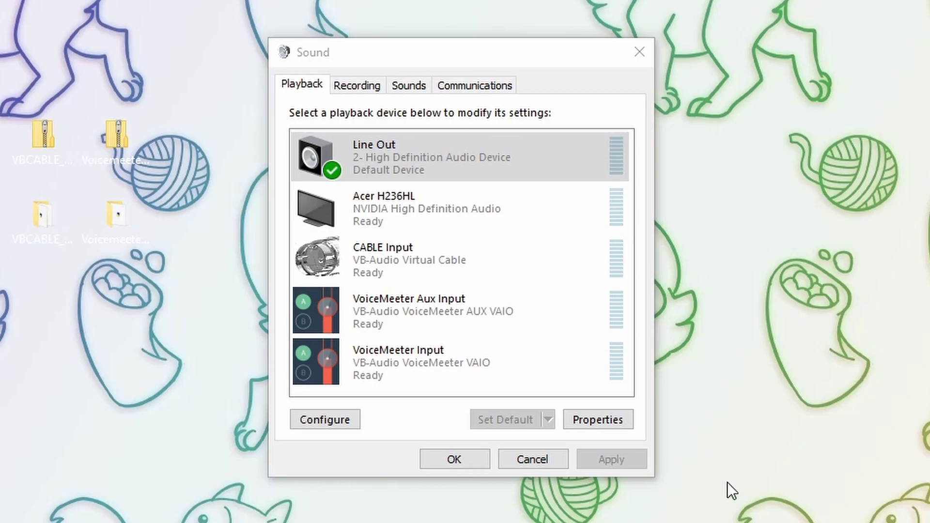
- Inspect the new CABLE Input playback and CABLE Output recording devices across both lists
click(472, 257)
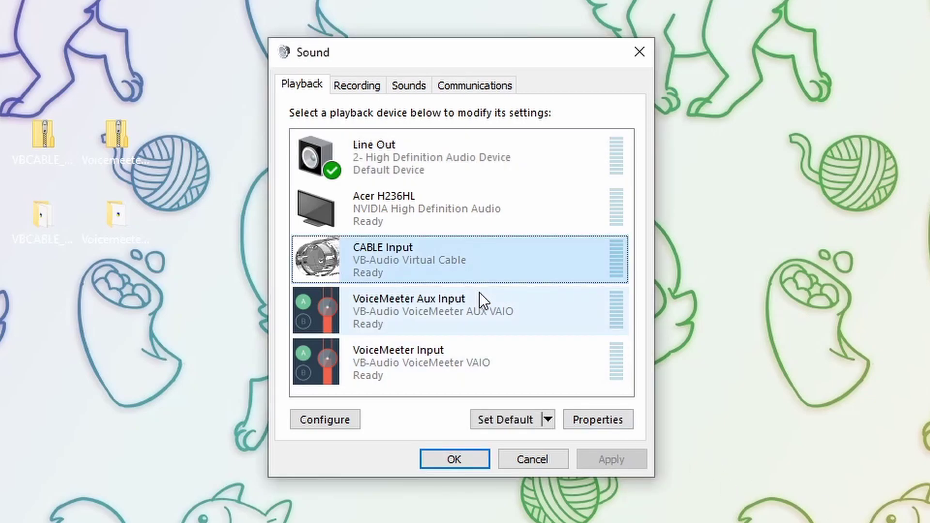
click(341, 85)
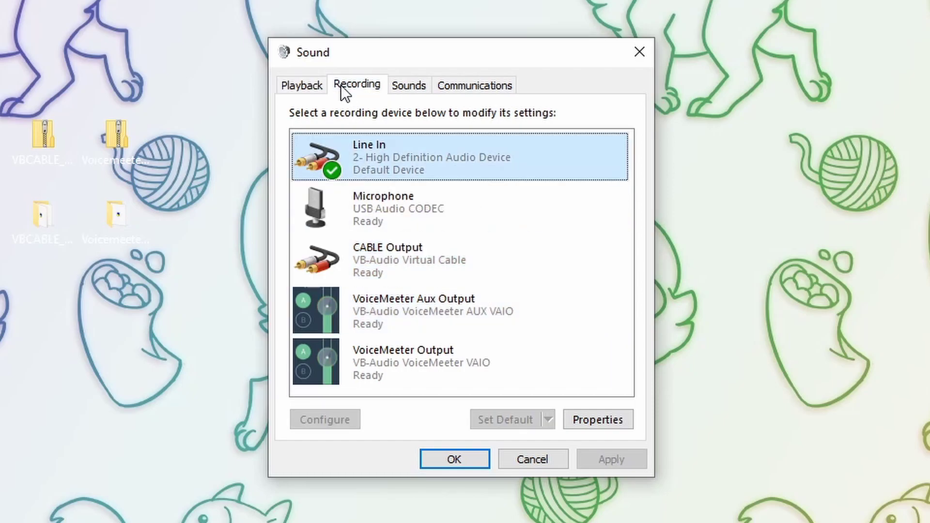
click(417, 269)
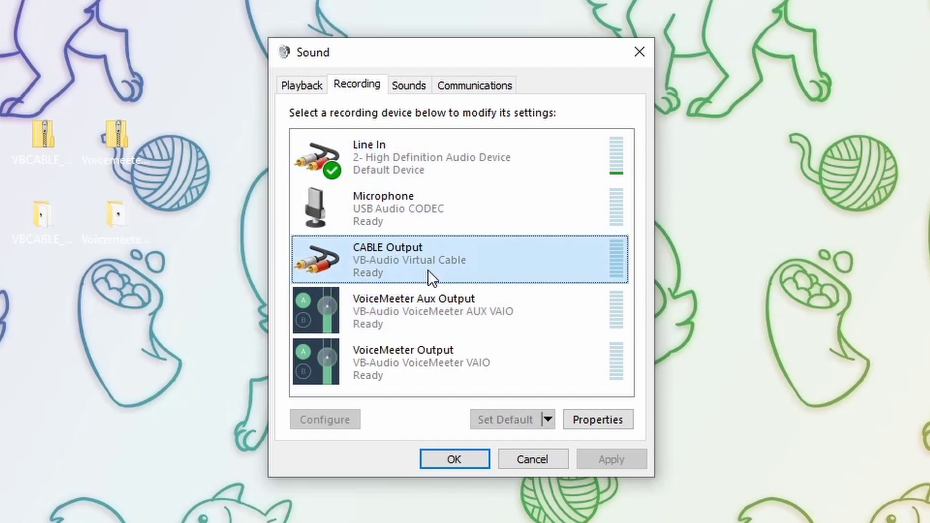
click(310, 88)
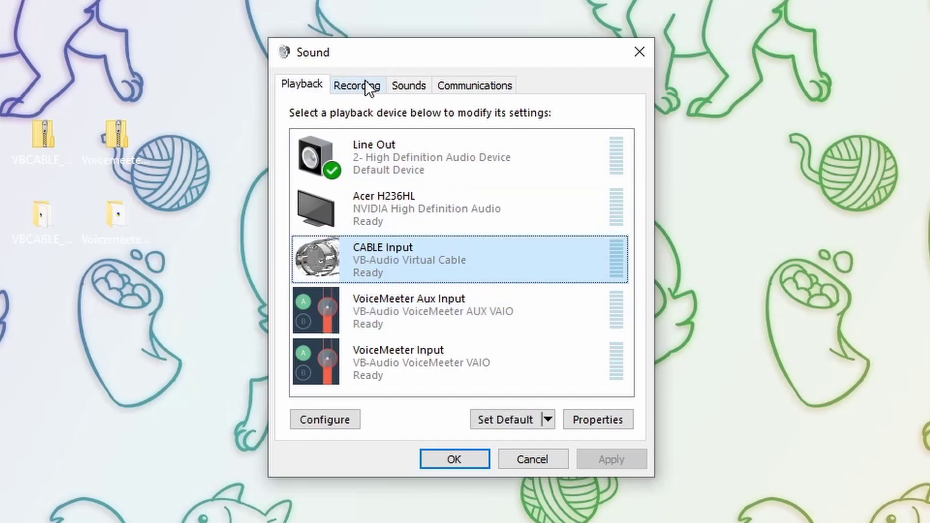
click(366, 82)
click(310, 85)
click(346, 89)
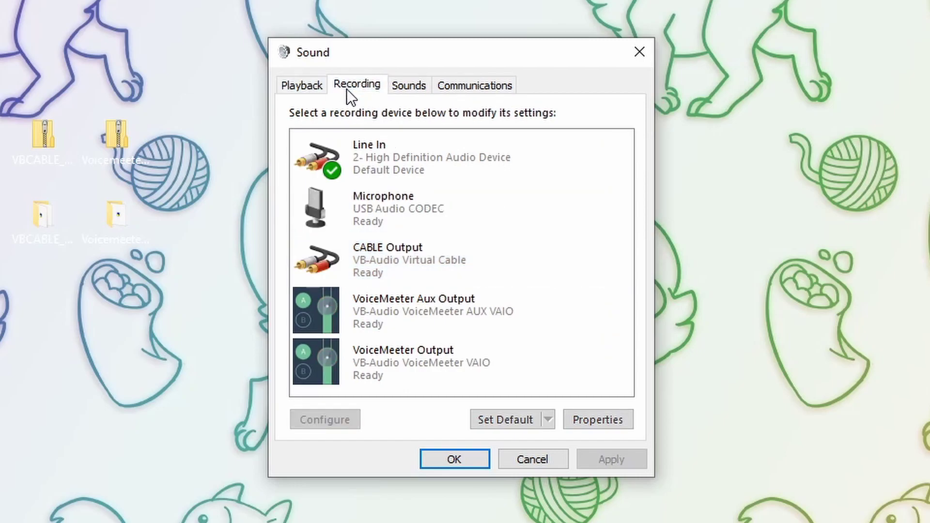
click(321, 91)
- In CABLE Input's properties, change its name to 'Discord Input' and apply
right_click(429, 256)
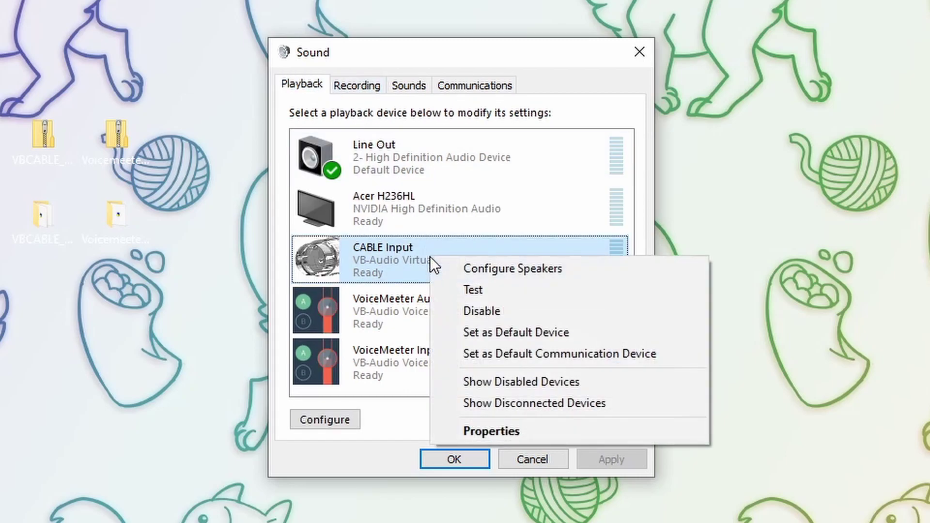
click(497, 432)
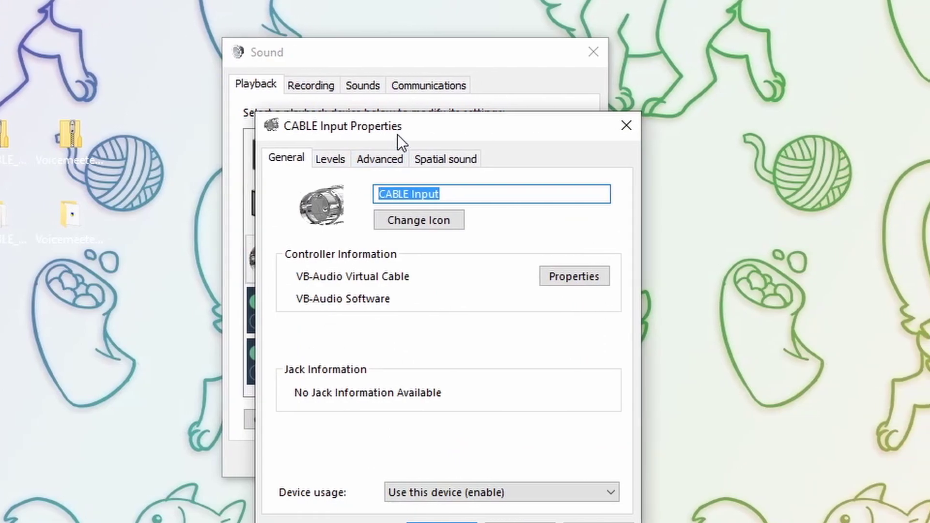
drag(400, 130, 644, 66)
click(625, 132)
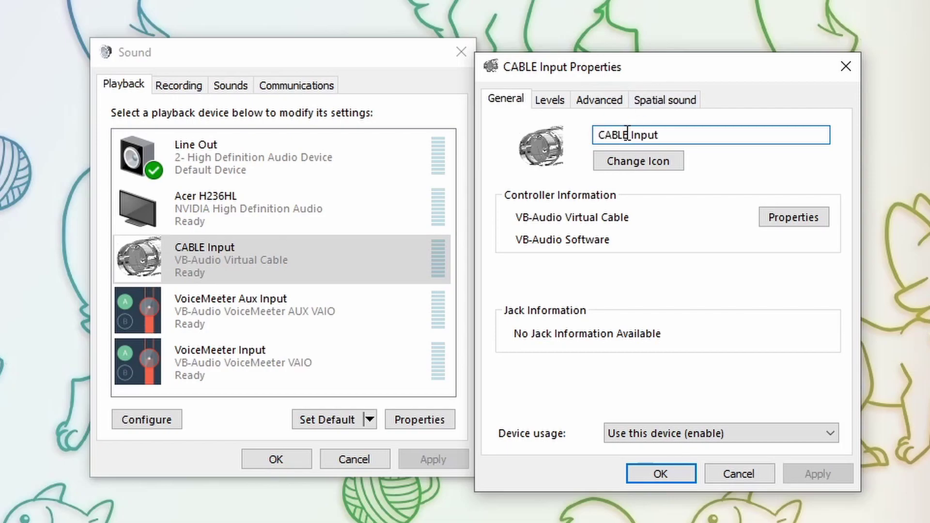
drag(625, 132, 593, 132)
text(Discore)
key(BackSpace)
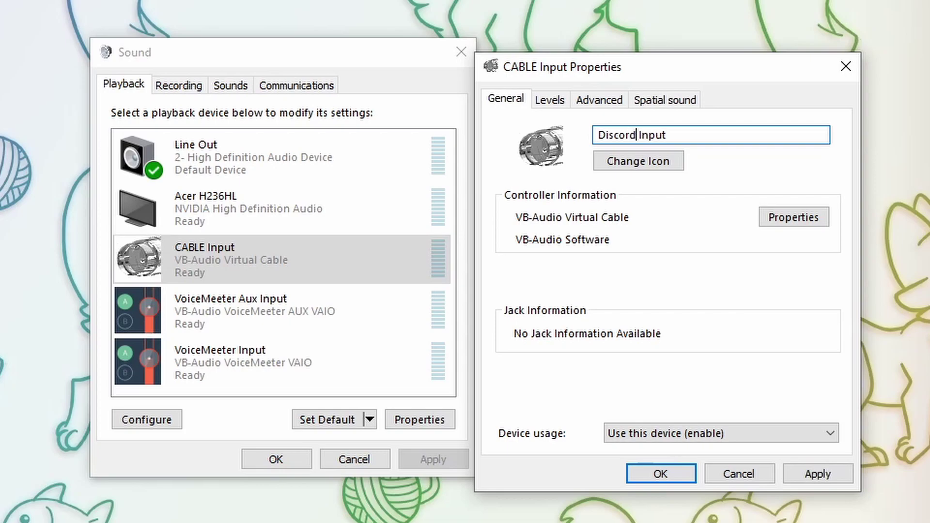
text(d)
click(809, 467)
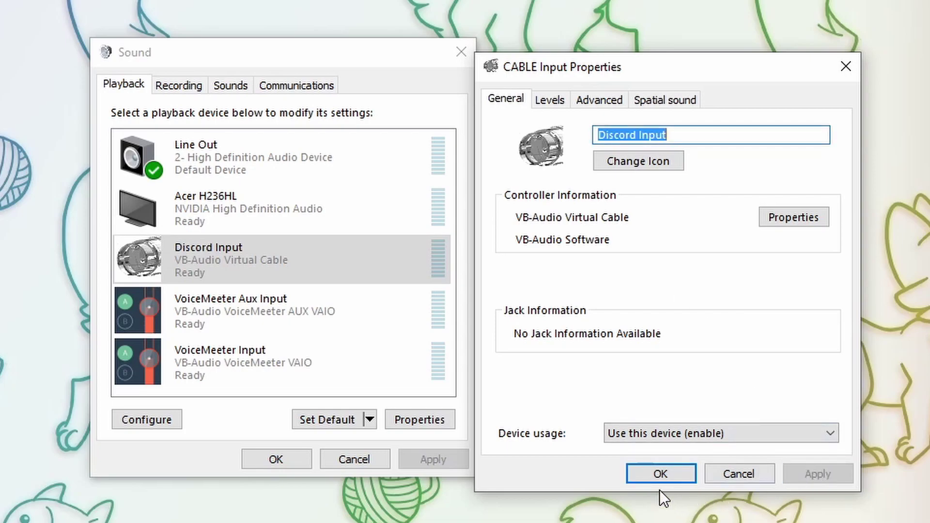
click(634, 473)
click(179, 85)
- Rename the CABLE Output recording device to 'Discord Output' in its properties and apply
right_click(231, 157)
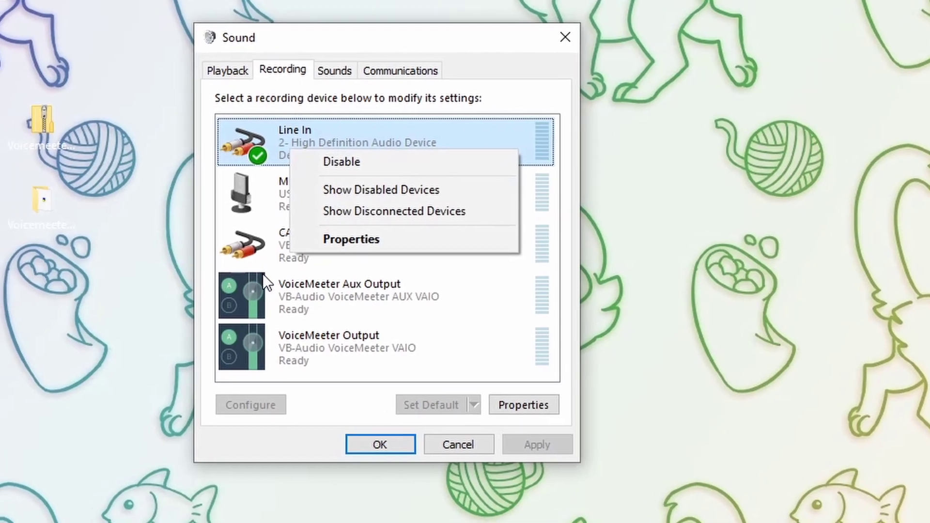
click(204, 266)
right_click(325, 248)
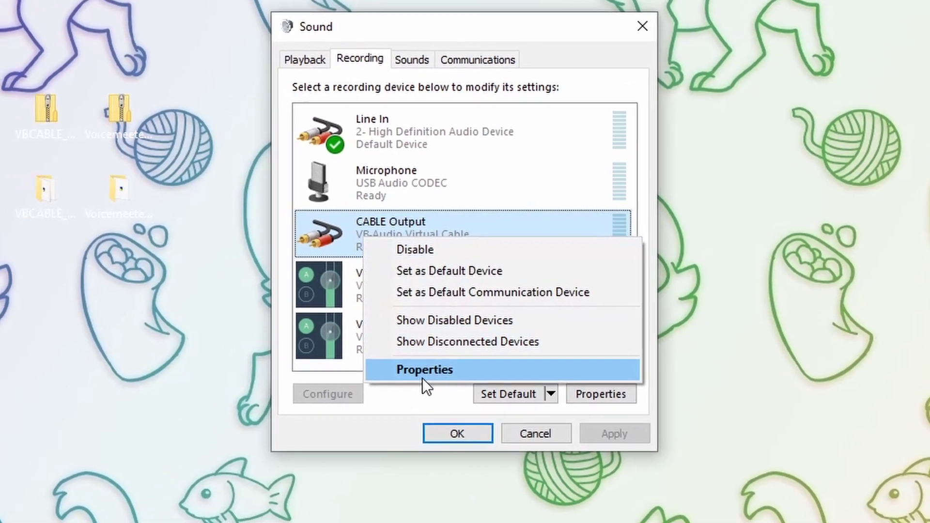
click(363, 379)
click(452, 168)
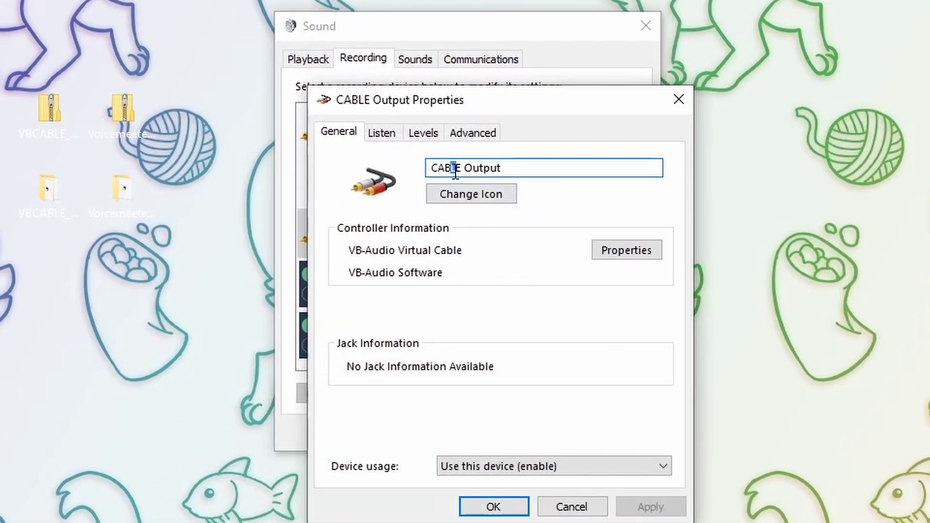
drag(461, 168, 389, 182)
text(Discord)
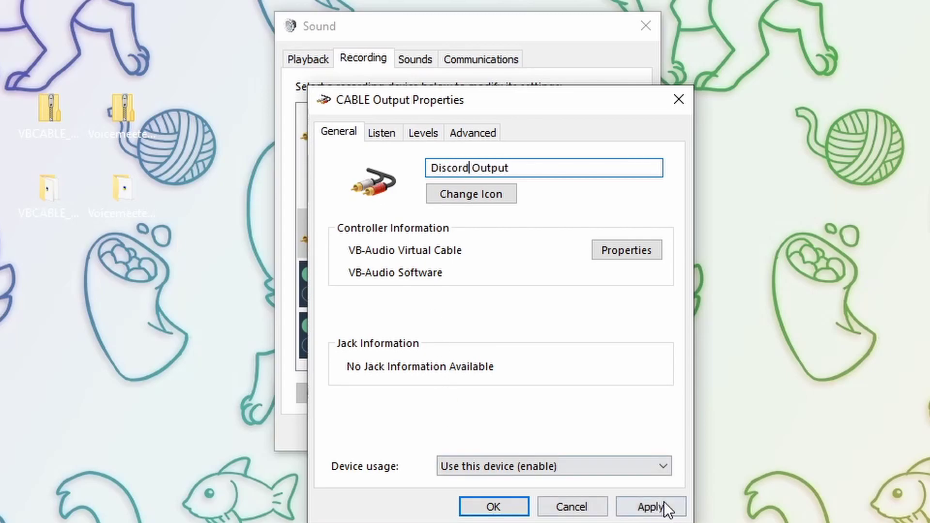
click(660, 505)
click(493, 508)
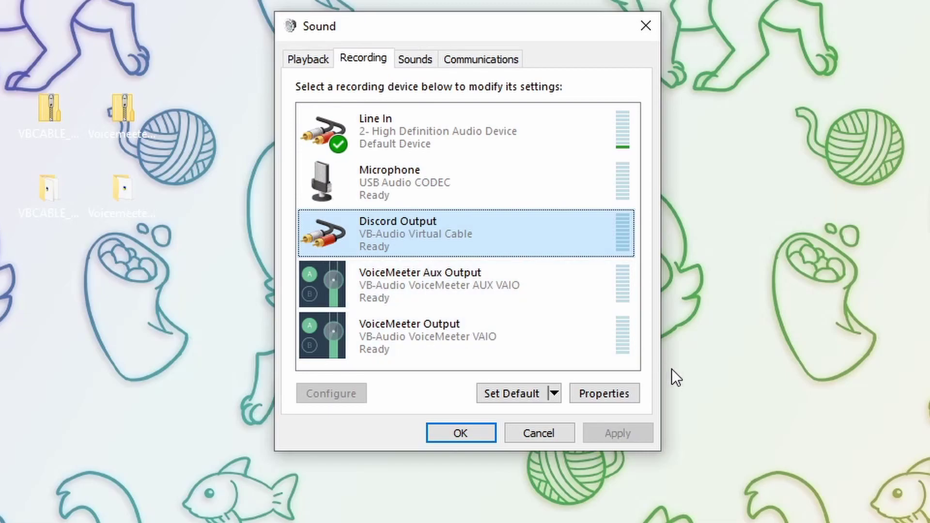
mouse_move(450, 28)
mouse_down()
mouse_move(449, 54)
mouse_move(427, 30)
mouse_move(443, 33)
mouse_up()
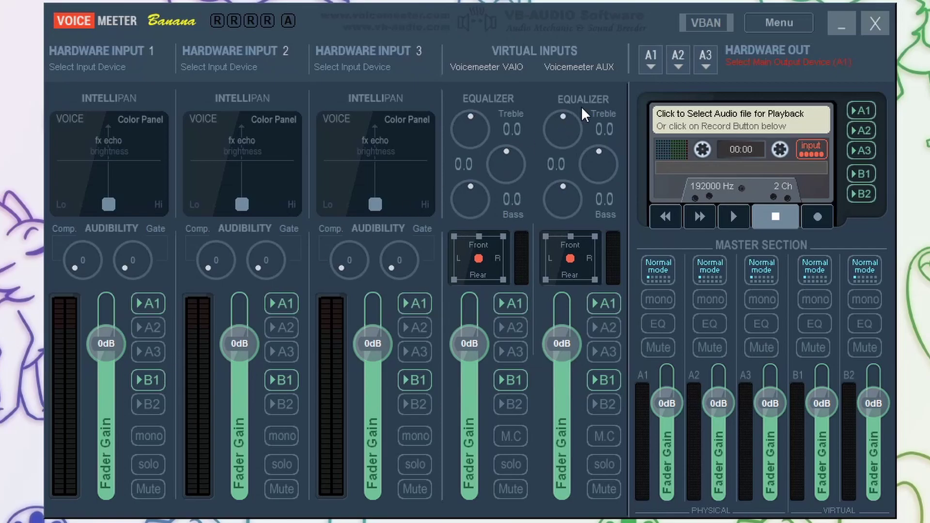
- Route output A1 to WDM Line Out and output A2 to the Acer H236HL
click(649, 63)
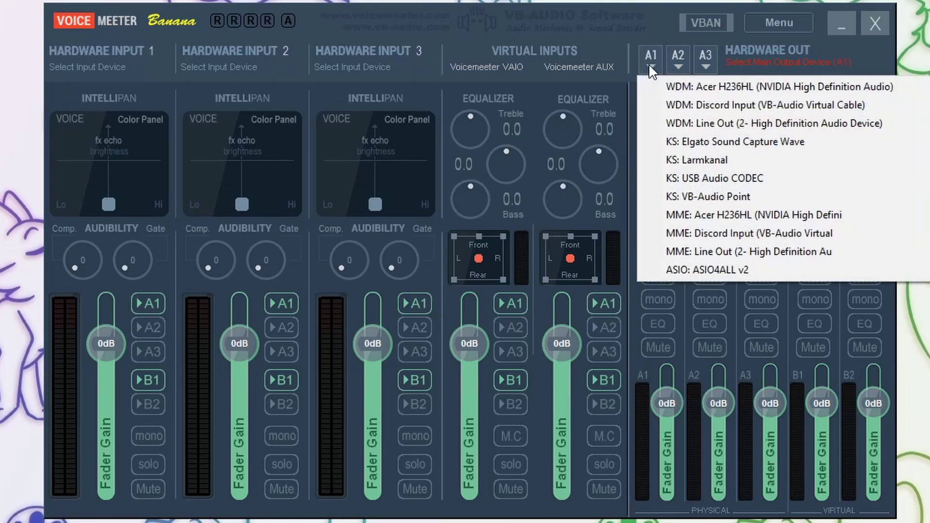
click(668, 124)
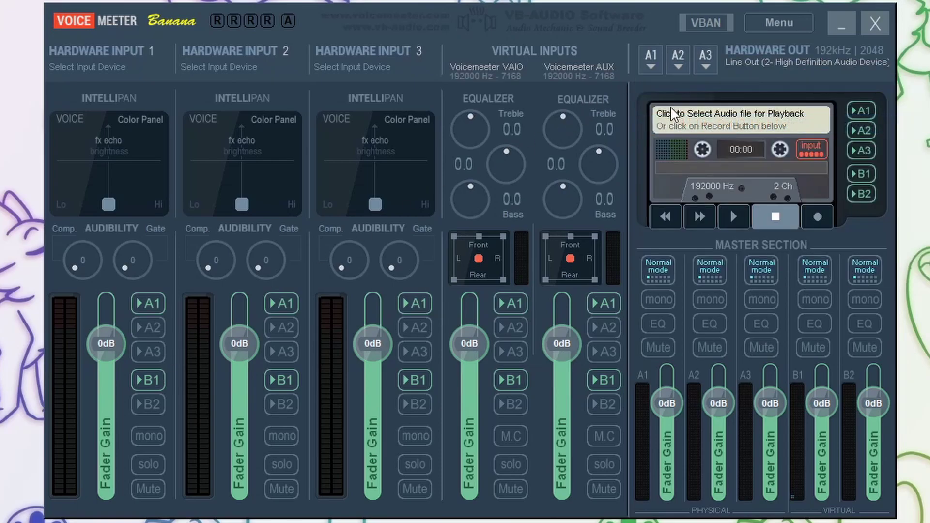
click(677, 66)
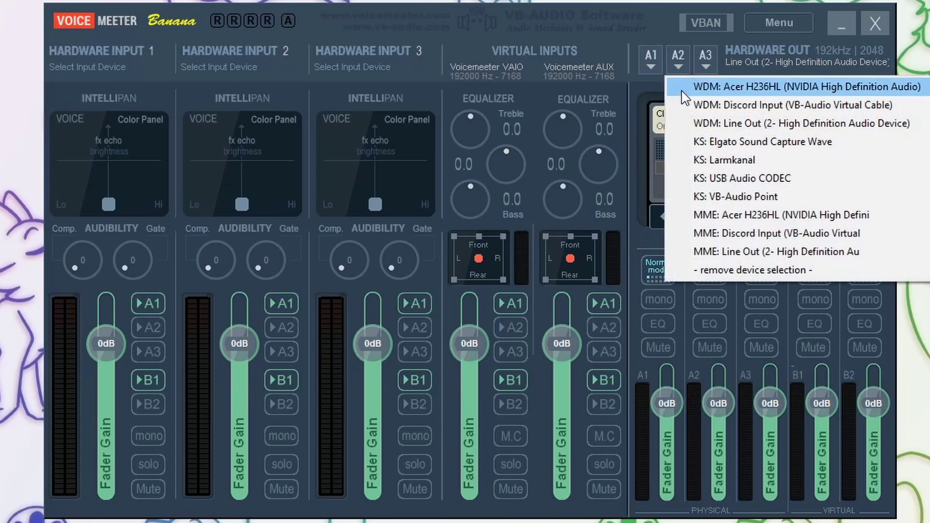
click(685, 92)
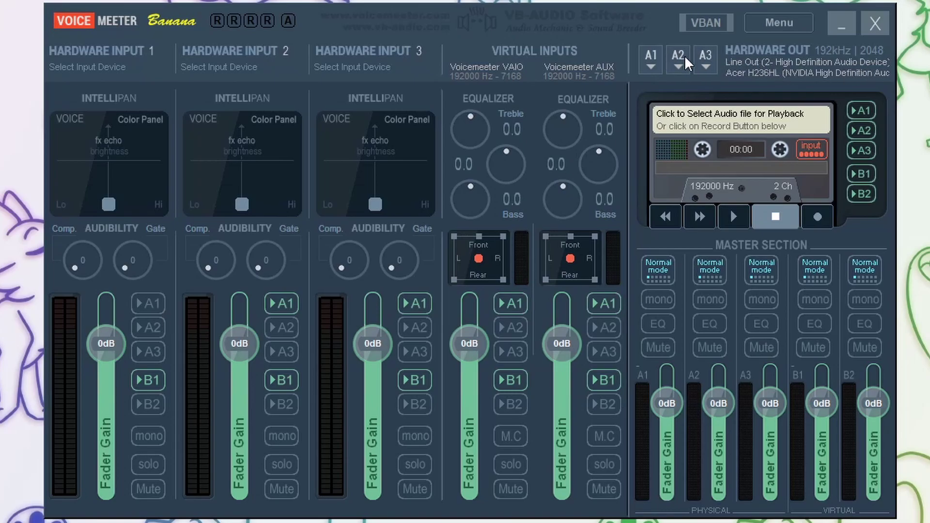
- Recheck the A1 device list to confirm Line Out, leaving it unchanged
click(653, 59)
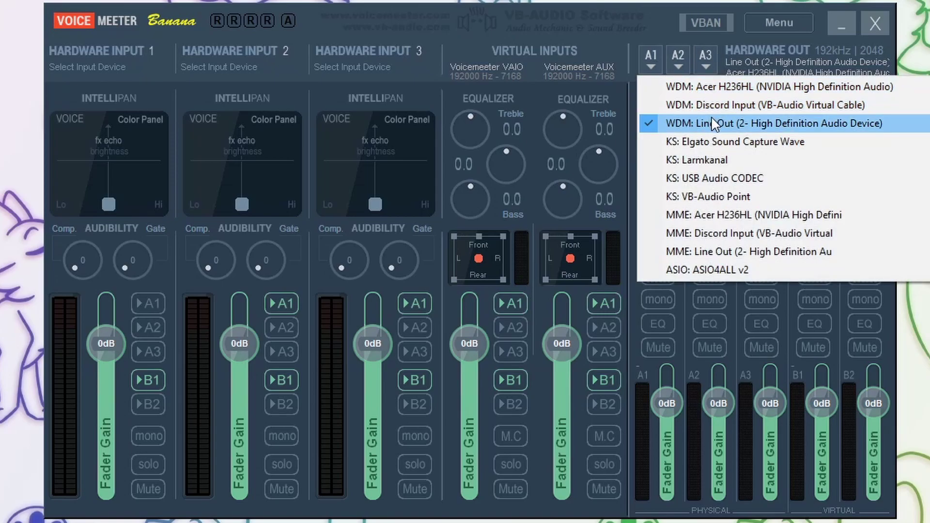
click(661, 52)
click(619, 22)
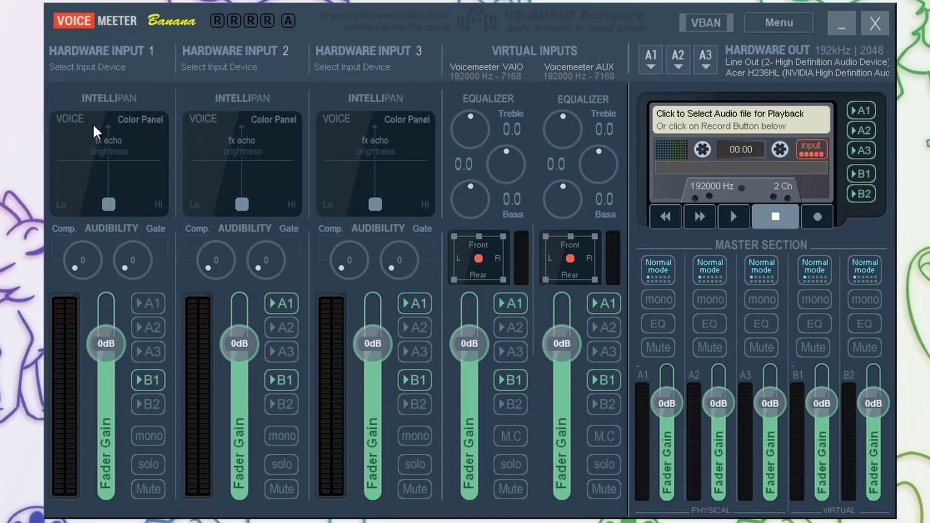
- Set Hardware Input 1 to WDM Line In and turn off its B1 routing
click(90, 64)
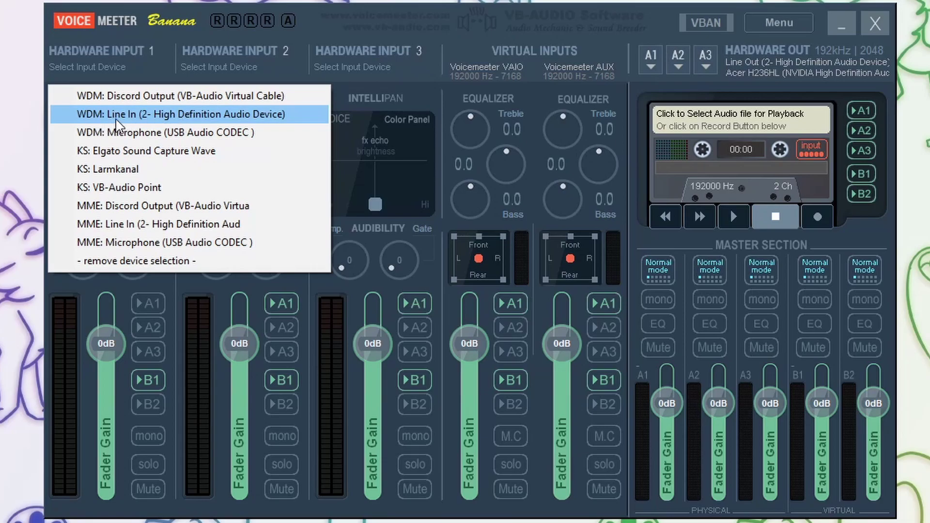
click(118, 116)
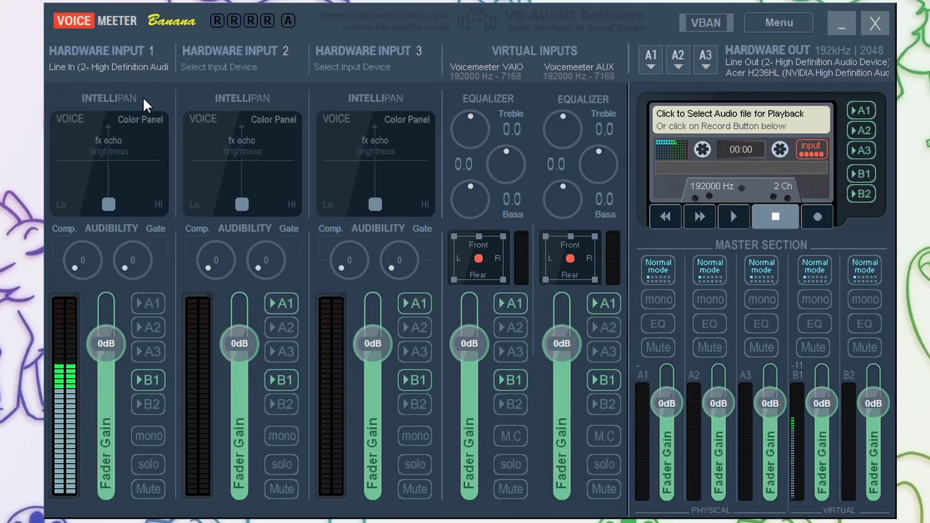
click(155, 378)
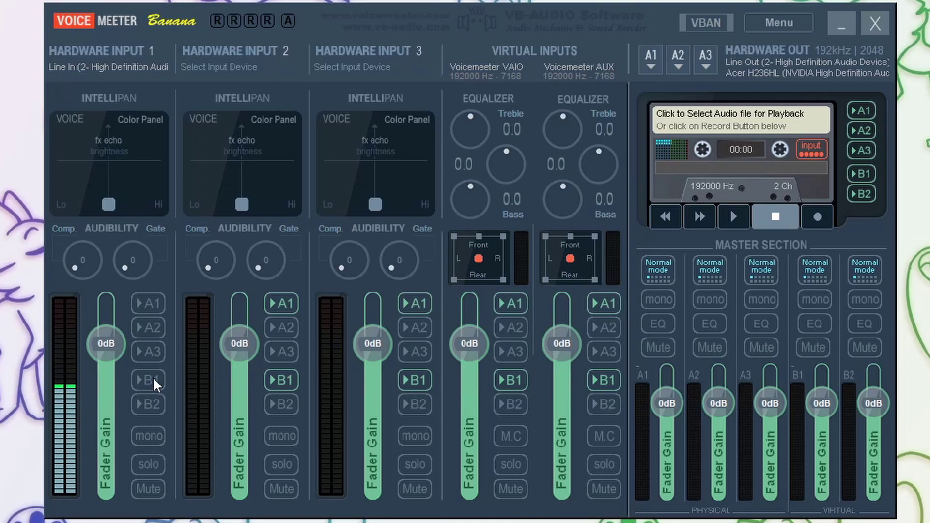
- Name the first hardware input strip 'Microphone'
right_click(138, 49)
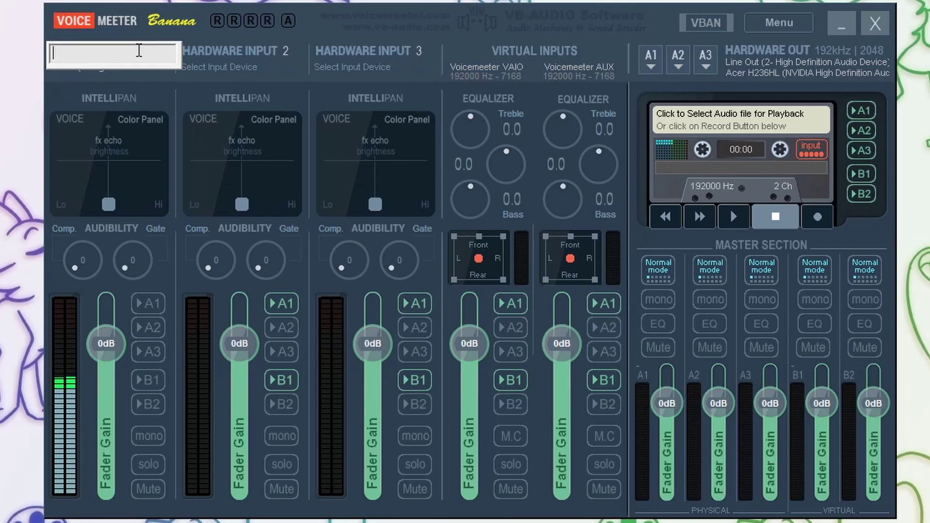
text(Microphone)
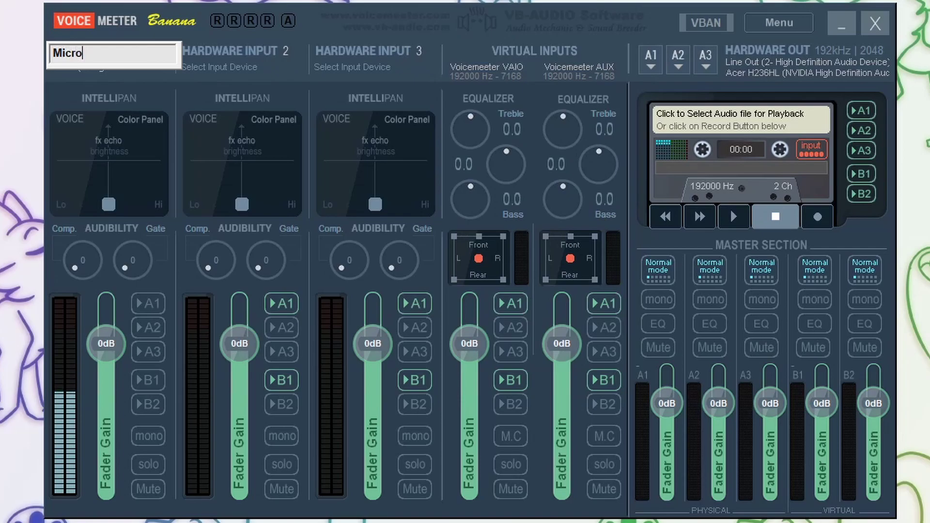
key(Return)
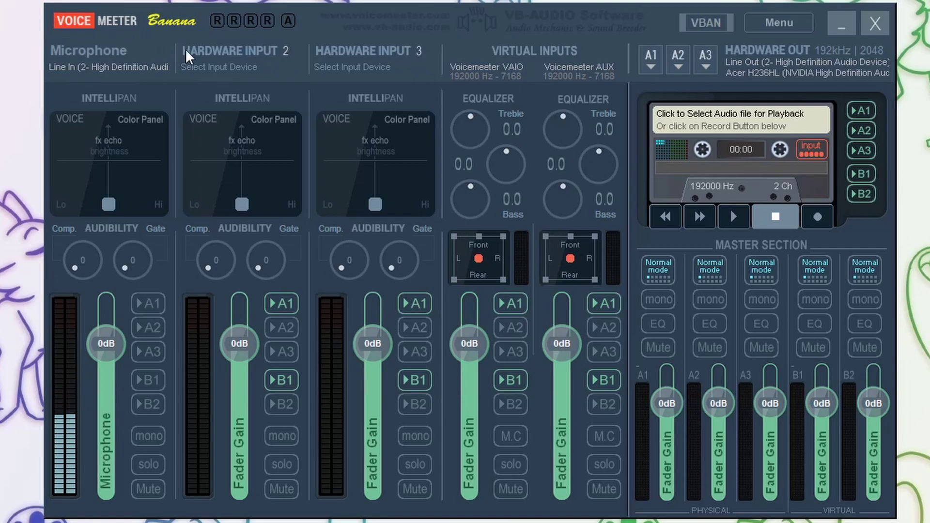
click(237, 56)
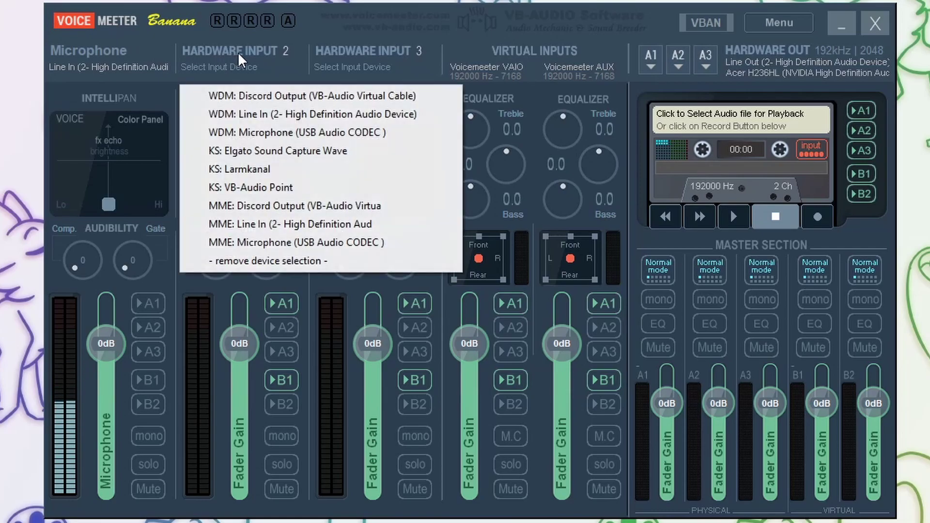
- Route WDM Discord Output into Hardware Input 2, name that strip Discord, and turn off A1 on Voicemeeter AUX
click(250, 96)
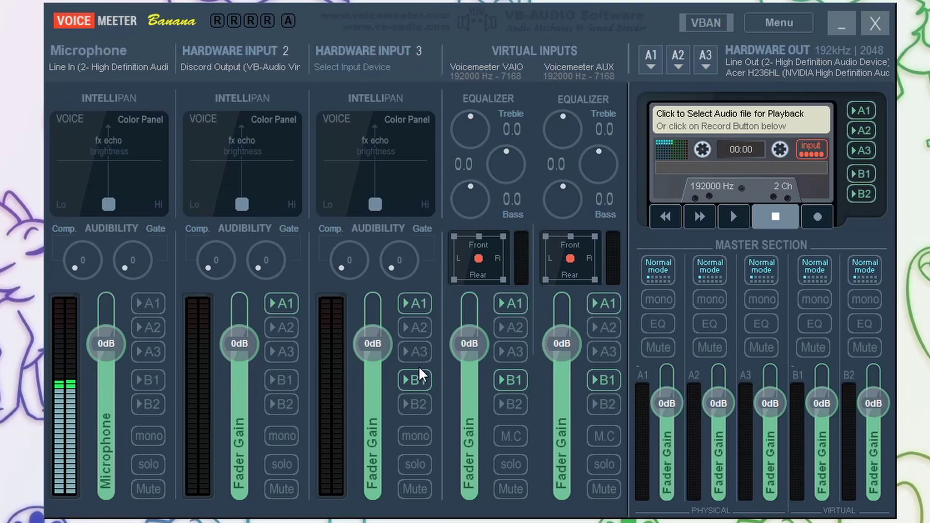
click(268, 47)
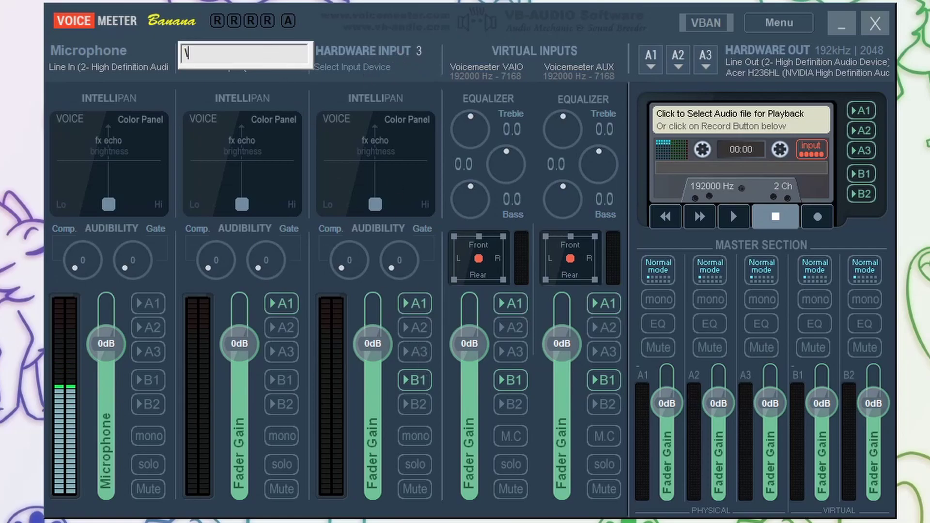
text(Discord)
key(Return)
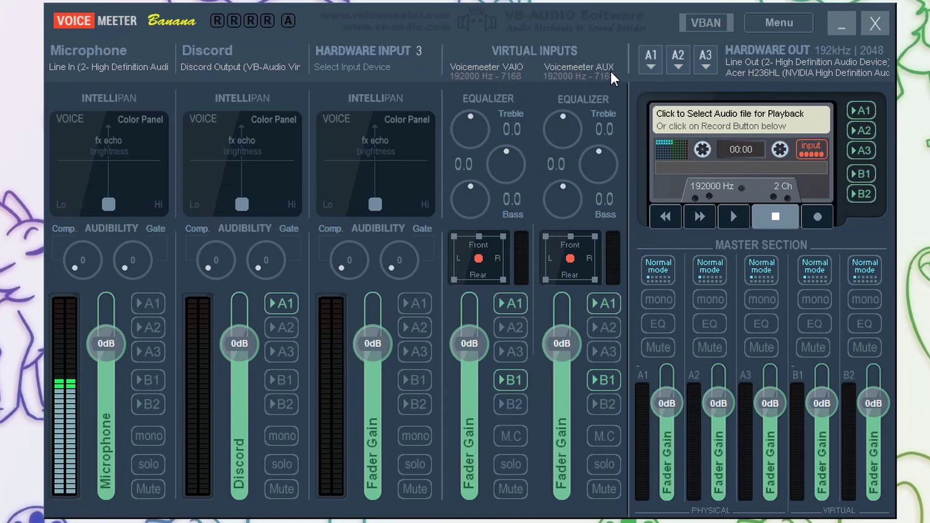
click(597, 300)
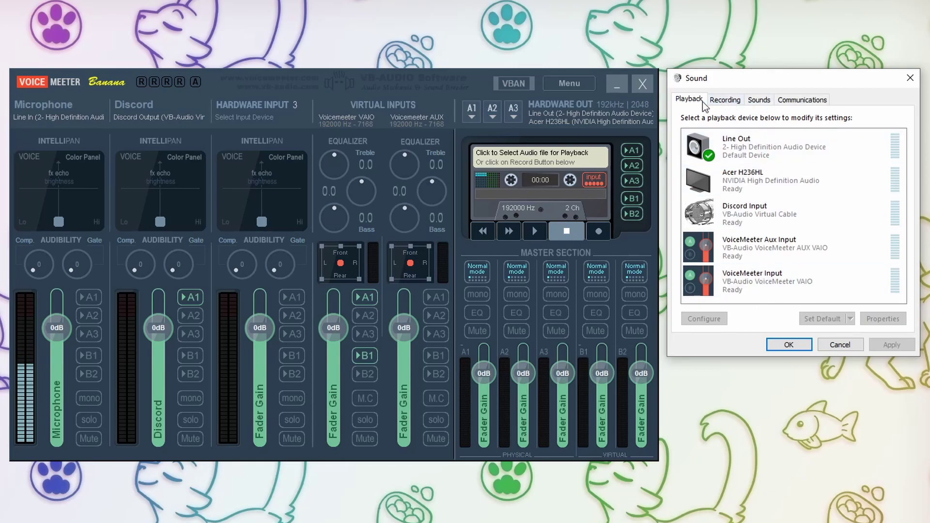
- Make VoiceMeeter Input the default Windows playback device and close the Sound window with OK
click(746, 281)
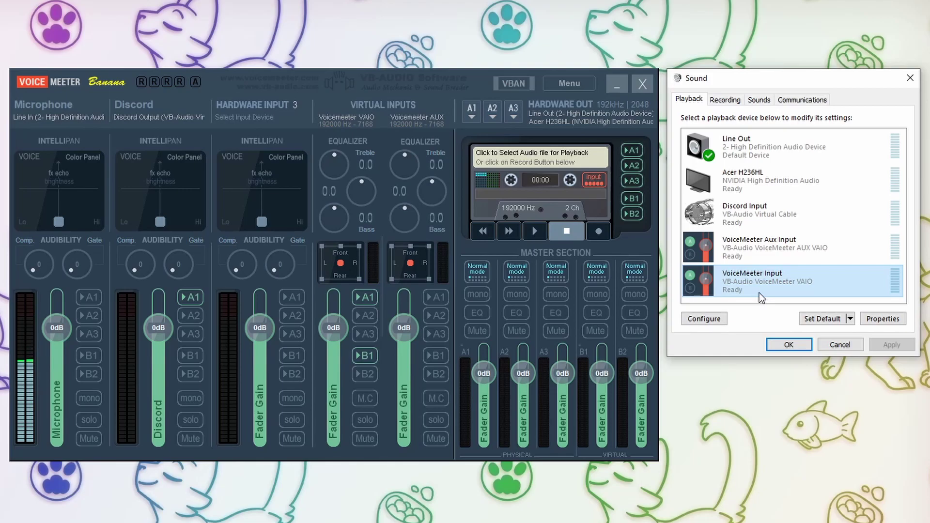
click(812, 319)
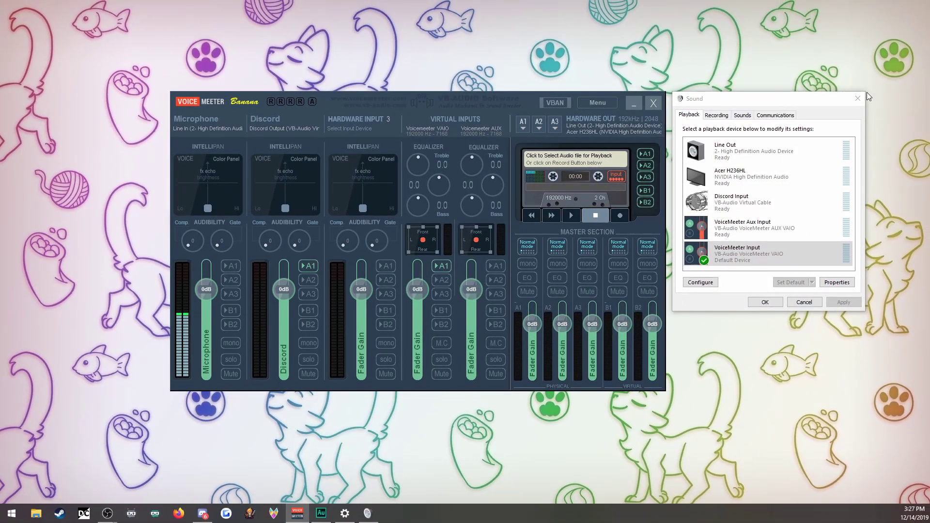
click(872, 93)
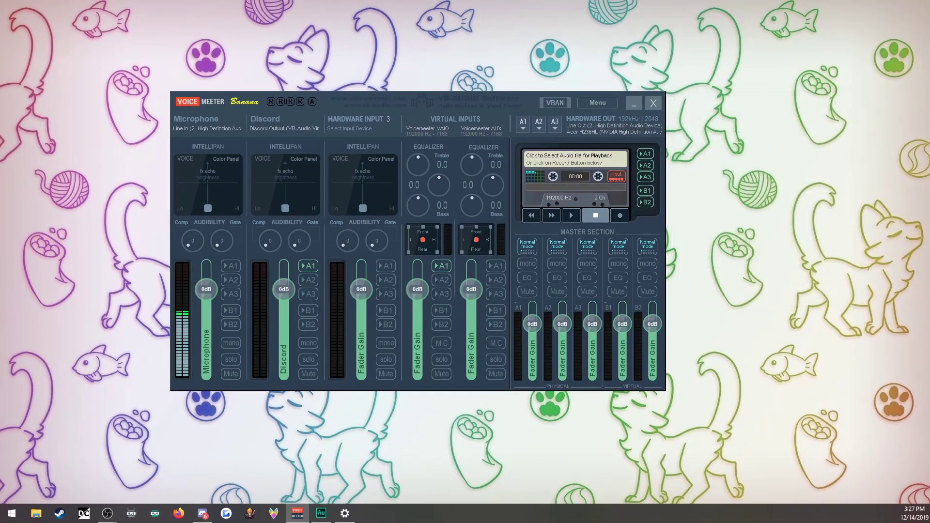
- Play the 'Beautiful Relaxing Music - The Legend of Zelda' video on YouTube in Firefox as test audio
click(179, 513)
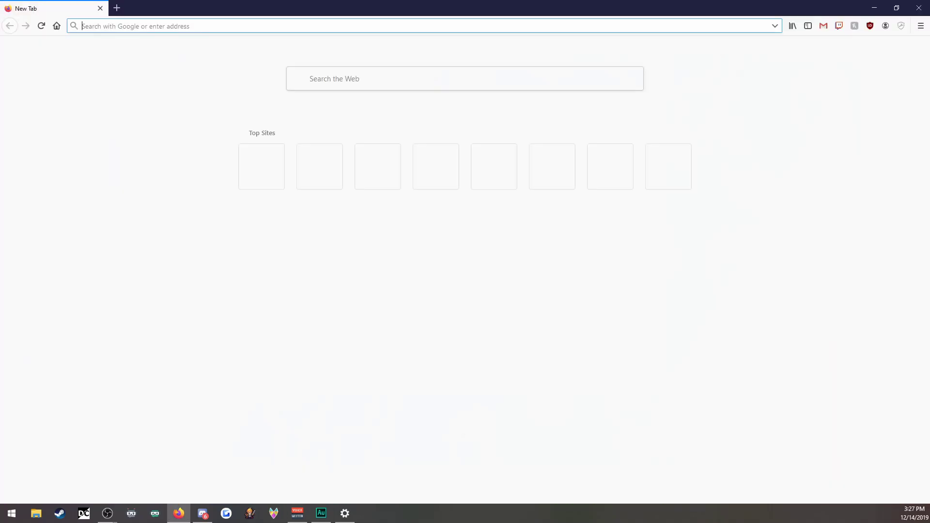
click(342, 161)
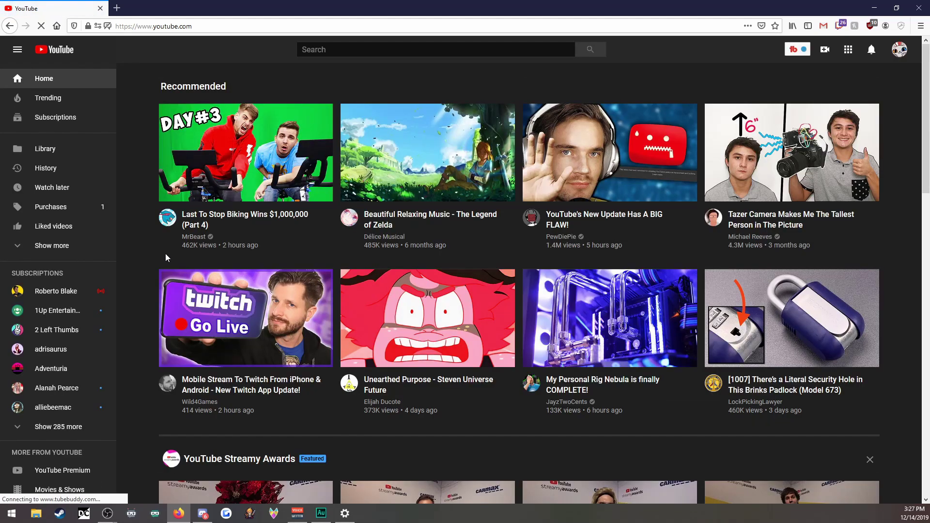
click(405, 162)
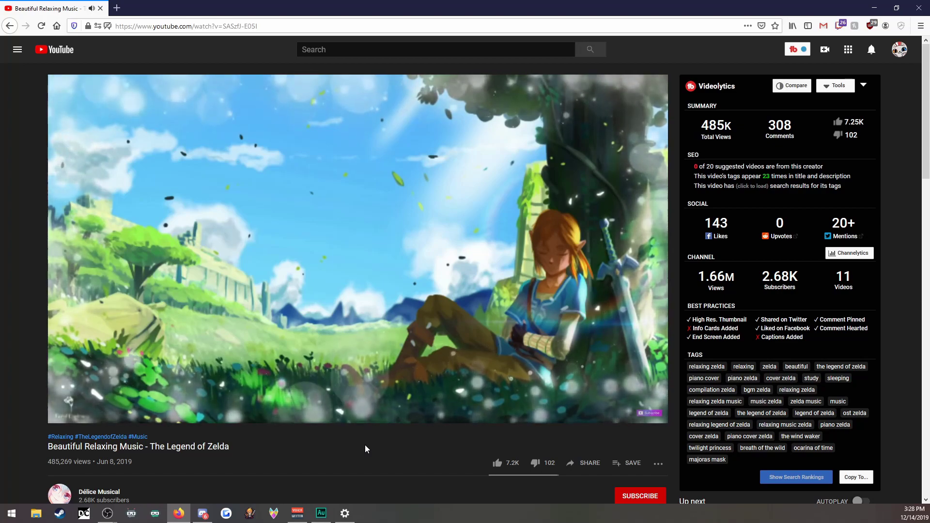
click(297, 513)
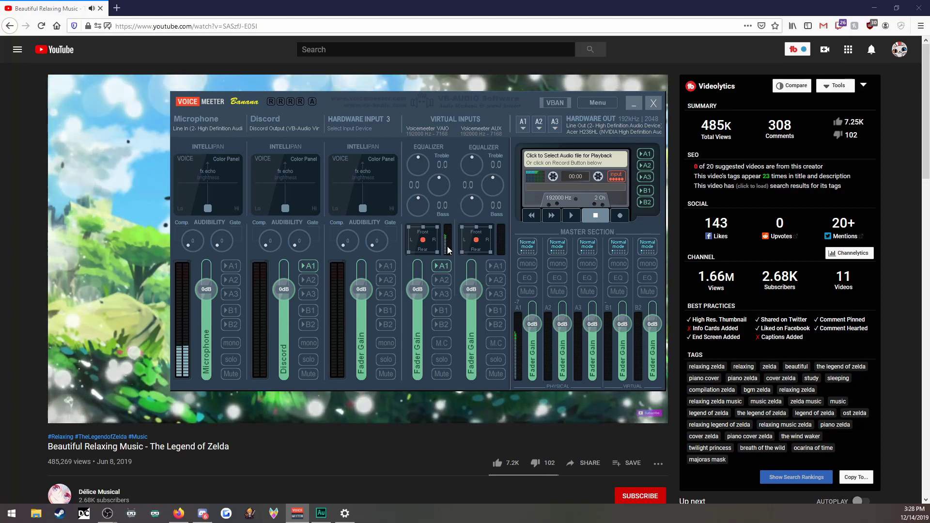
- Test the Voicemeeter VAIO fader on the music, reset it to 0dB, and show Windows' Recording devices
mouse_move(417, 291)
mouse_down()
mouse_move(445, 311)
mouse_move(416, 314)
mouse_move(417, 289)
mouse_up()
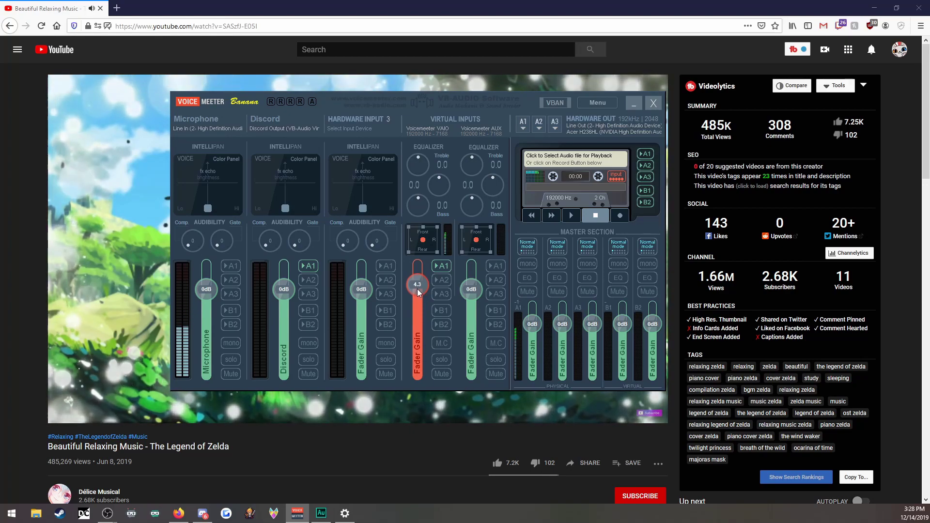
double_click(417, 289)
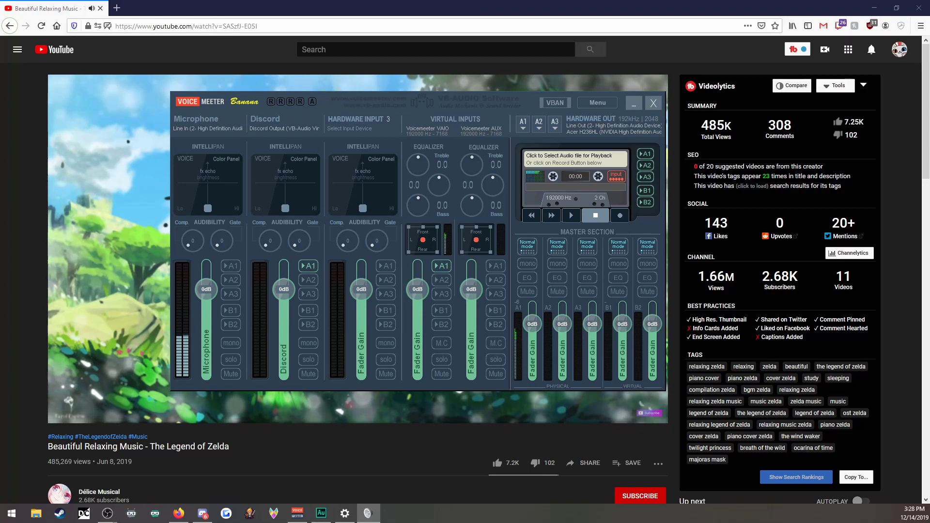
drag(688, 213, 394, 265)
click(341, 275)
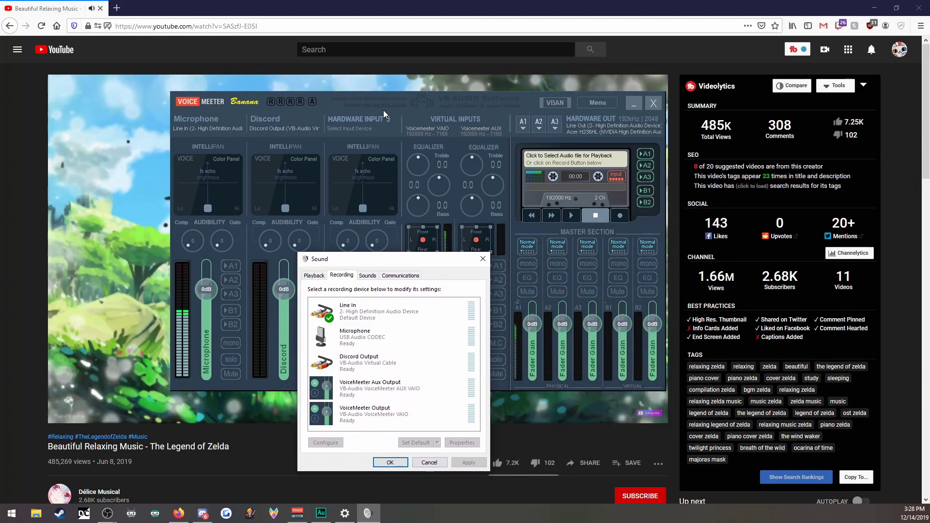
drag(385, 100, 385, 76)
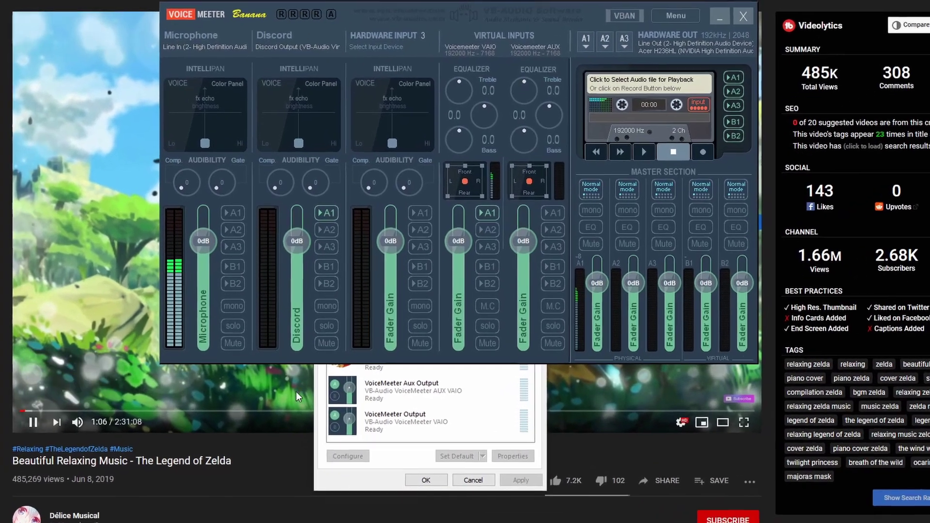
click(378, 393)
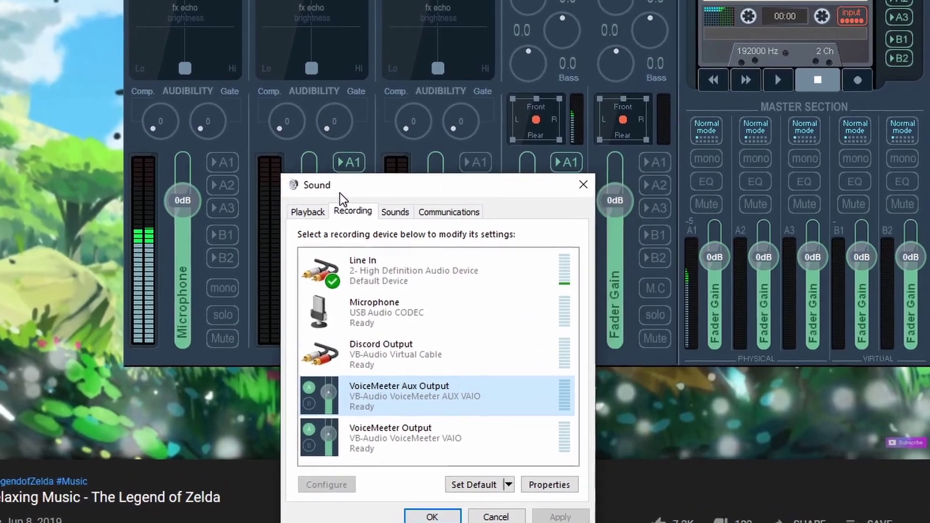
click(383, 438)
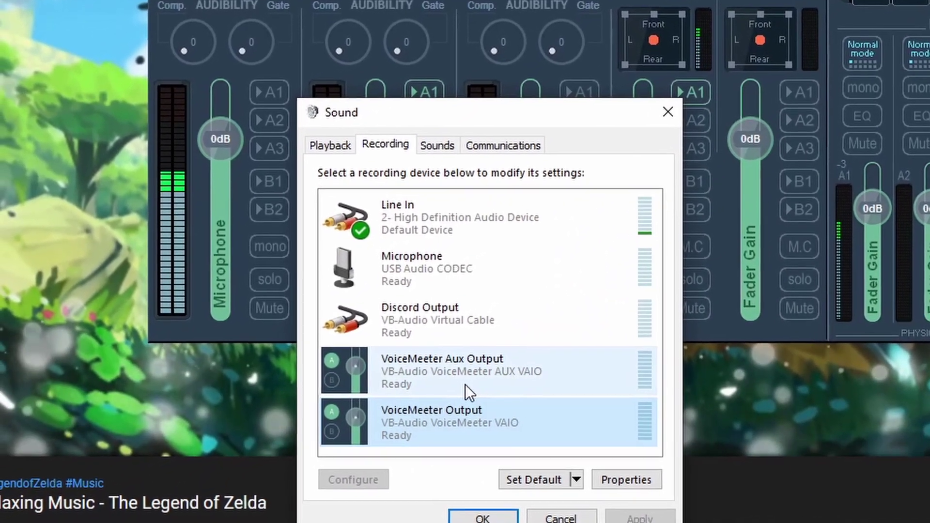
click(436, 390)
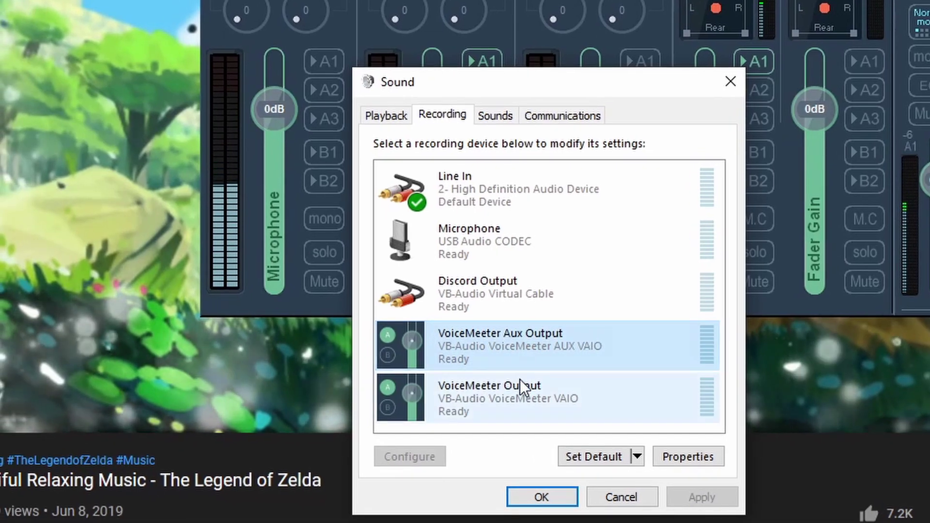
click(503, 397)
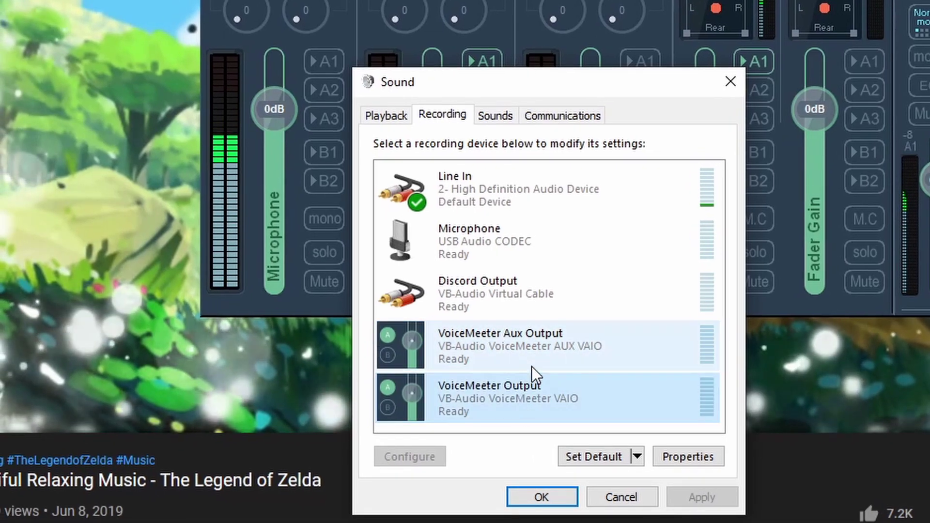
click(531, 366)
click(530, 387)
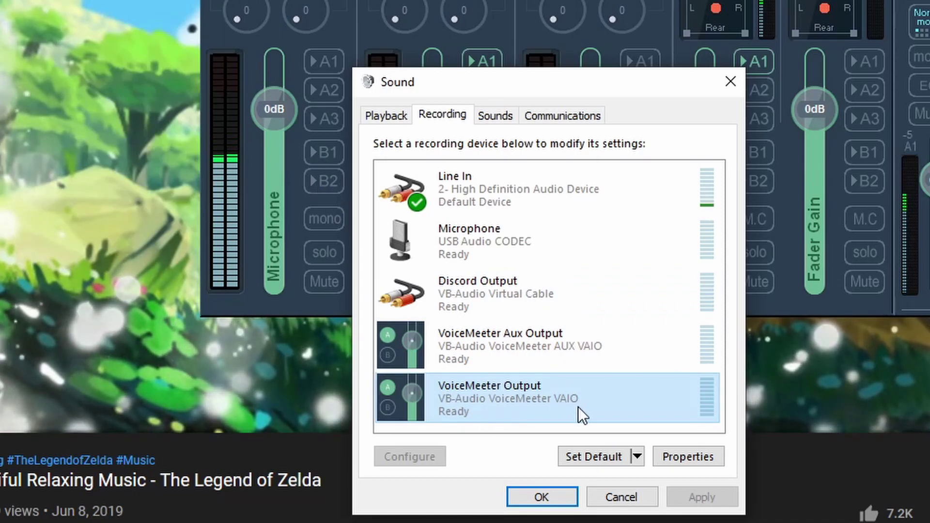
click(584, 359)
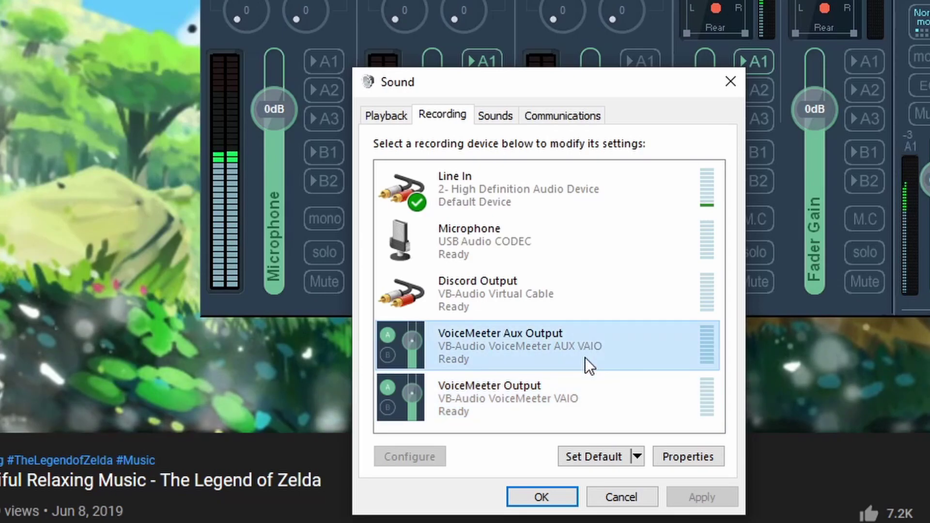
click(568, 385)
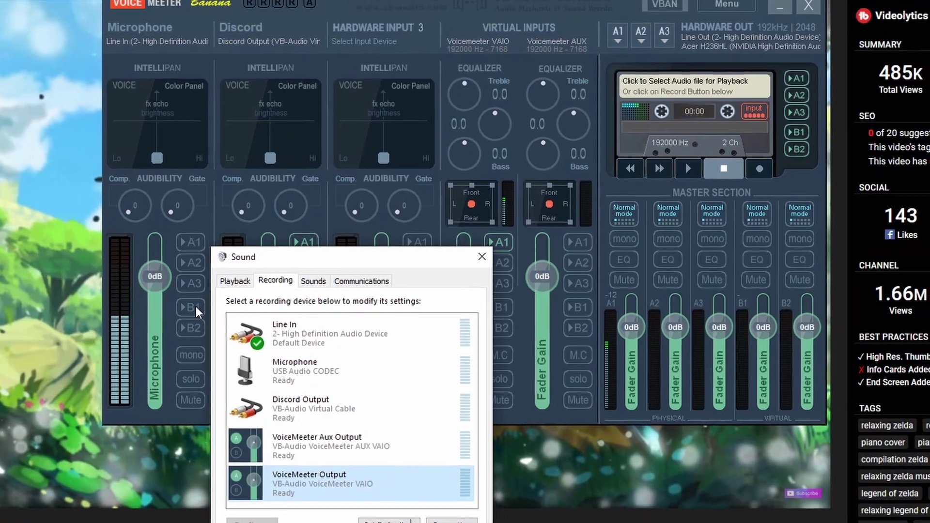
- Enable B1 on the Microphone and Voicemeeter VAIO strips and check the VoiceMeeter Output recording meter
click(259, 231)
click(184, 318)
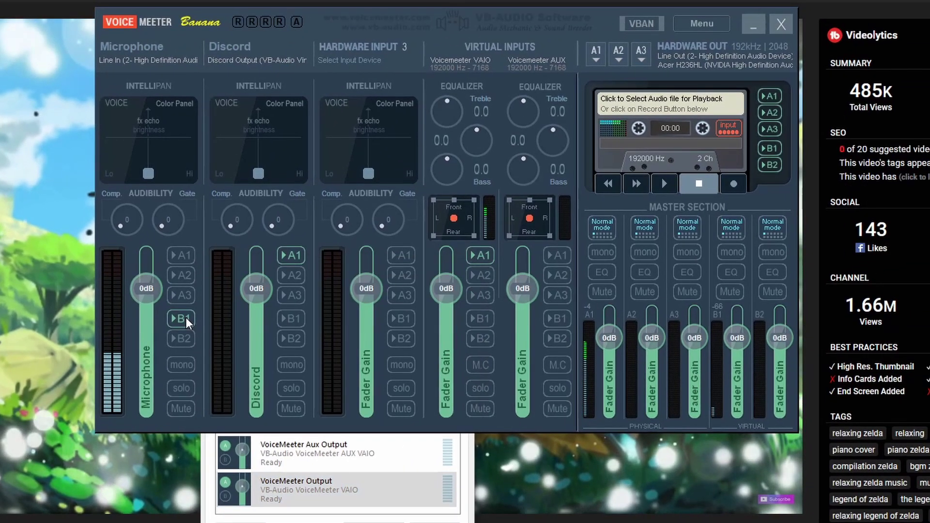
click(476, 318)
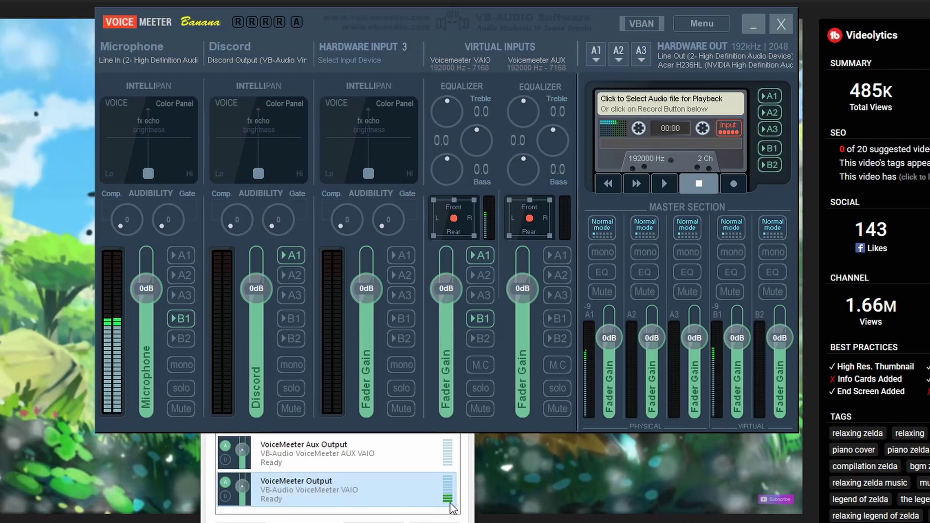
click(438, 491)
click(432, 521)
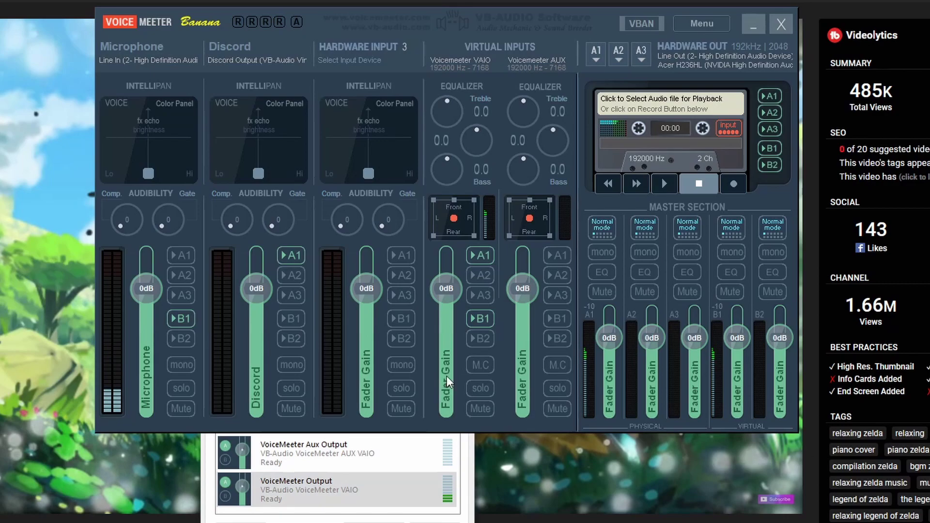
drag(446, 287, 447, 399)
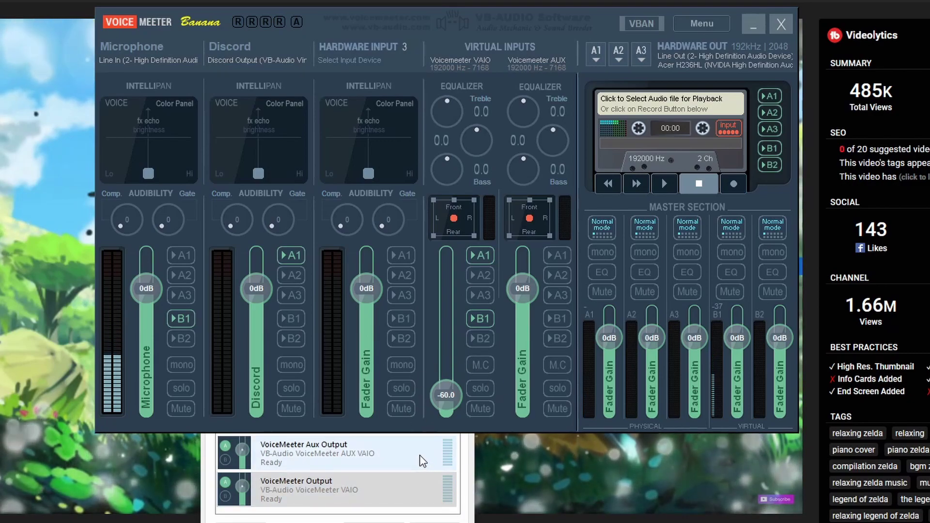
double_click(446, 397)
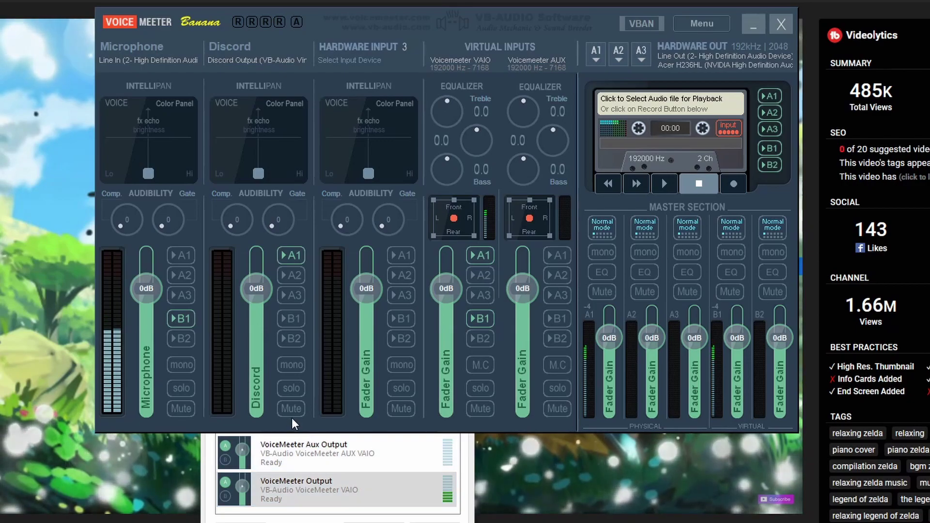
- Turn off B1 on the Microphone and VAIO strips, close the Sound dialog, and open OBS Settings
click(183, 317)
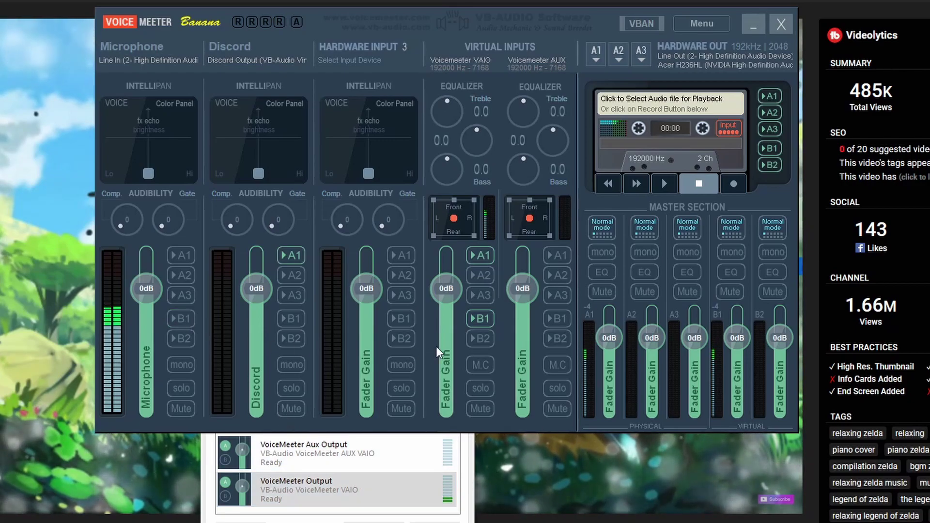
click(481, 323)
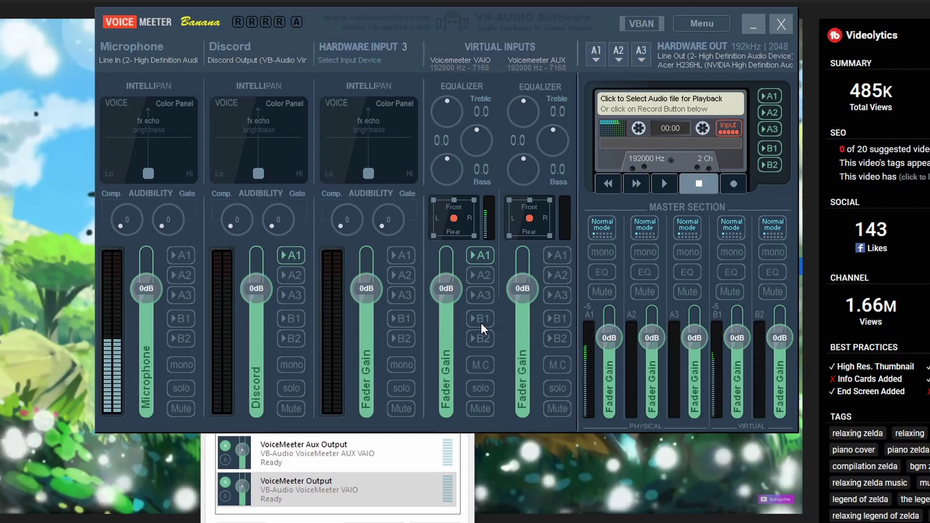
click(379, 476)
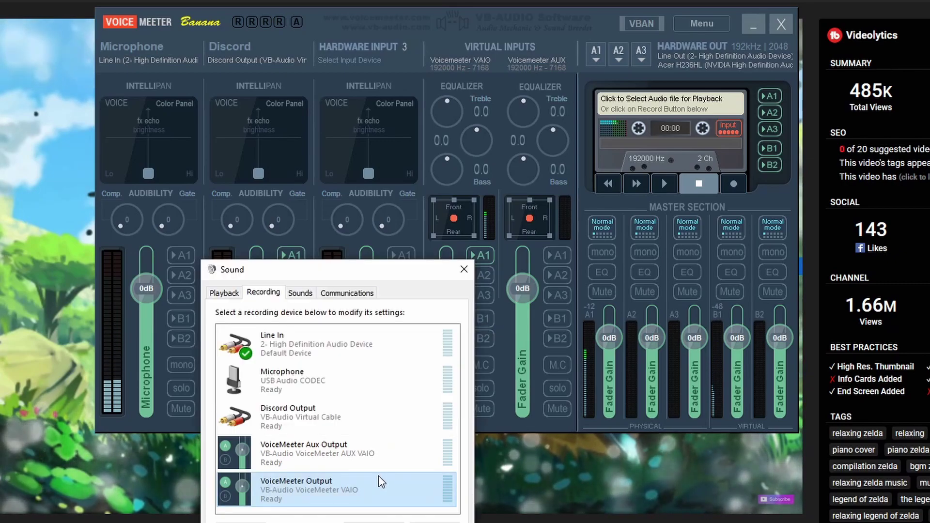
click(464, 271)
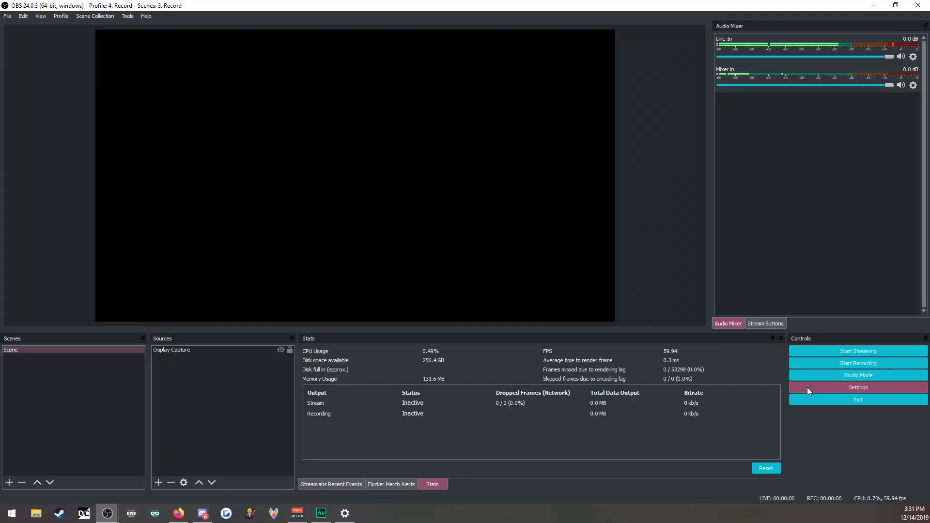
click(807, 389)
- In OBS Audio settings, set Mic/Auxiliary Audio and Mic/Auxiliary Audio 2 to Disabled and apply
click(246, 164)
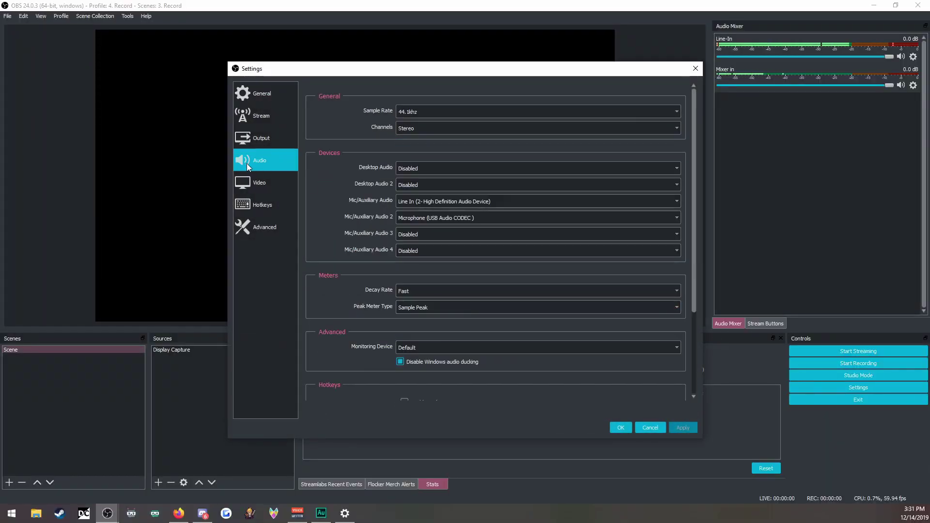
drag(369, 74, 448, 72)
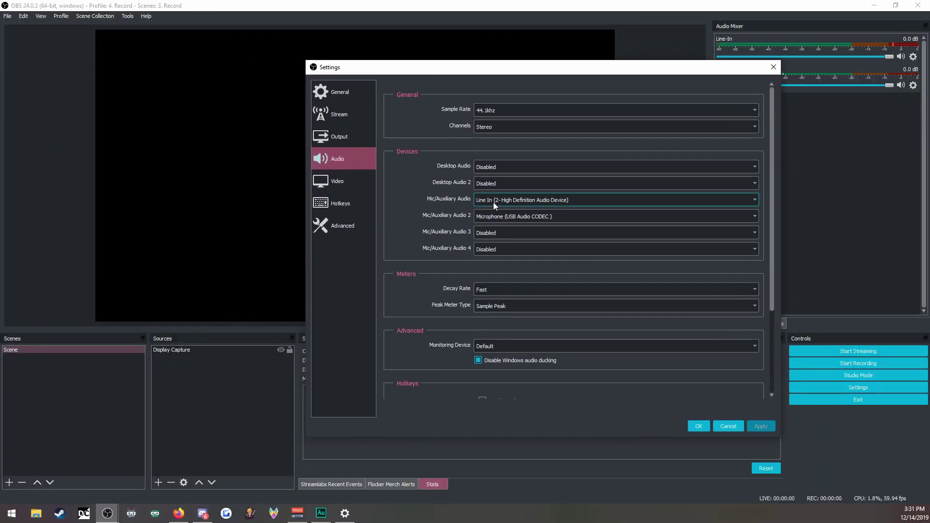
click(493, 202)
click(498, 208)
click(506, 216)
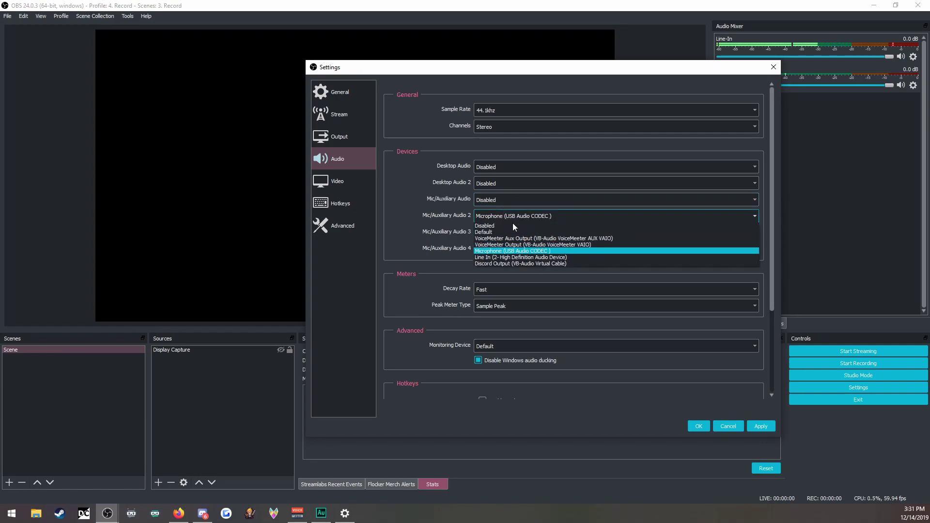
click(518, 229)
click(764, 429)
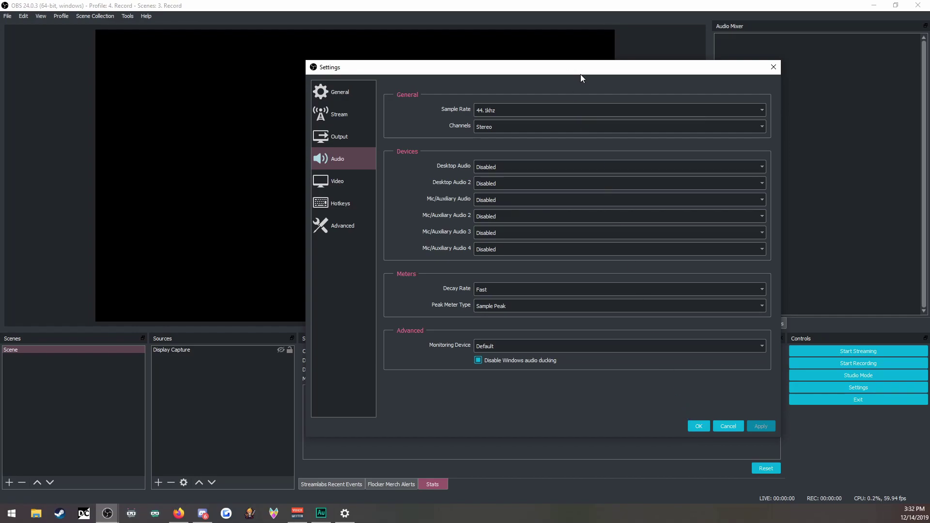
drag(581, 74, 499, 44)
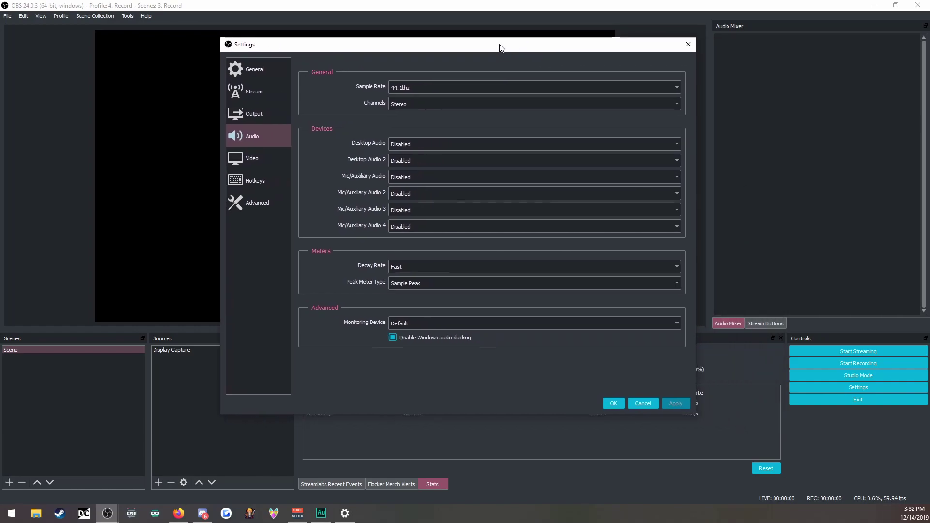
- Set Desktop Audio to VoiceMeeter Input and Desktop Audio 2 to Discord Input
click(496, 147)
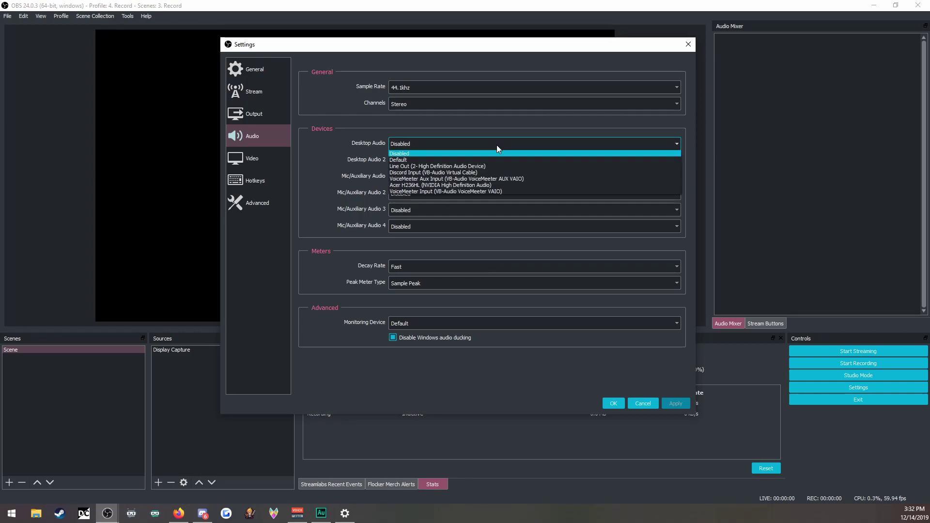
click(472, 191)
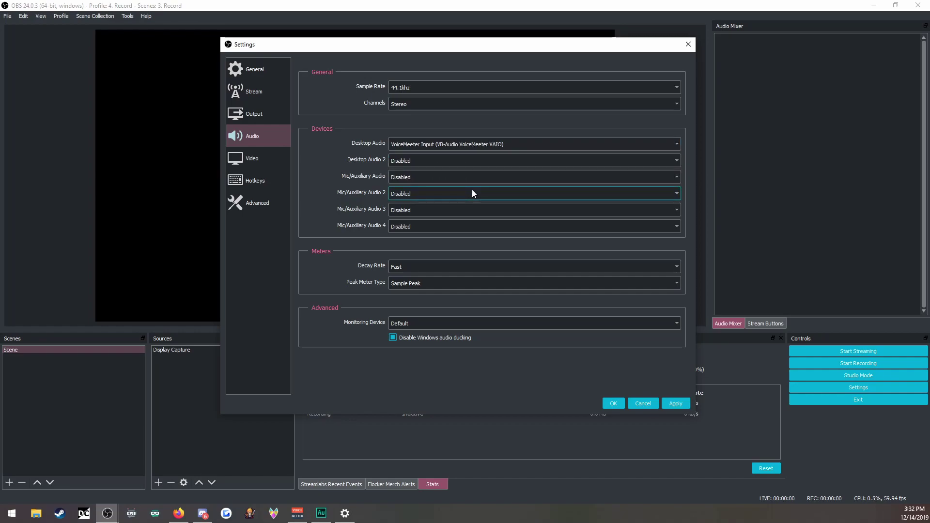
click(477, 162)
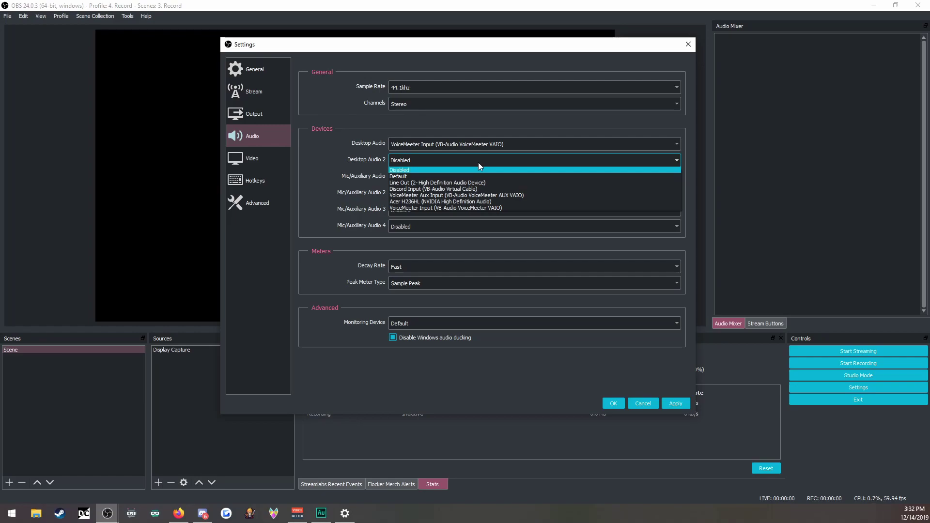
click(487, 188)
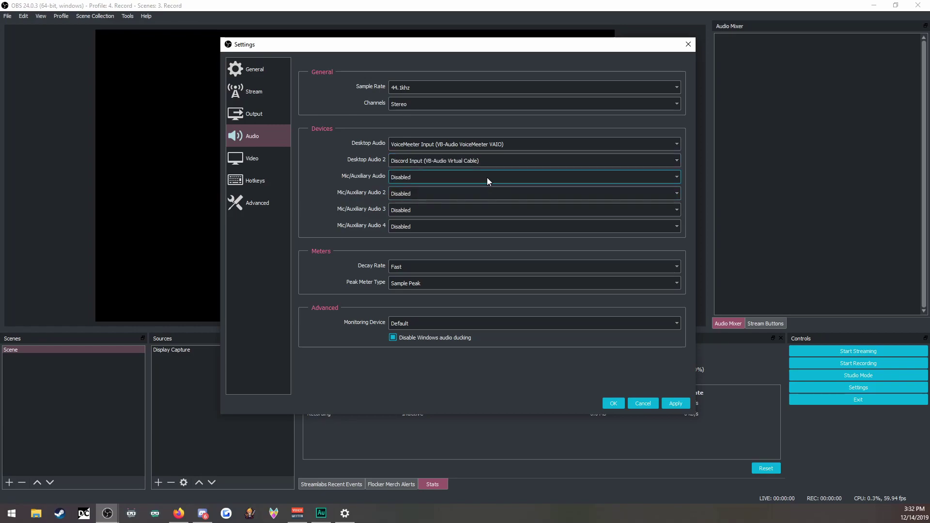
- Set Mic/Aux to Line In and Mic/Aux 2 to VoiceMeeter Output, then apply and save
click(487, 181)
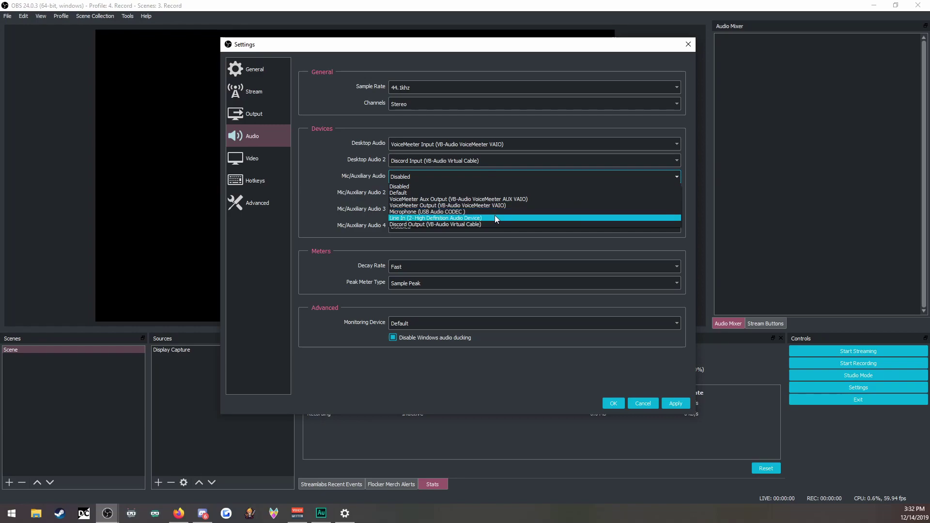
click(449, 218)
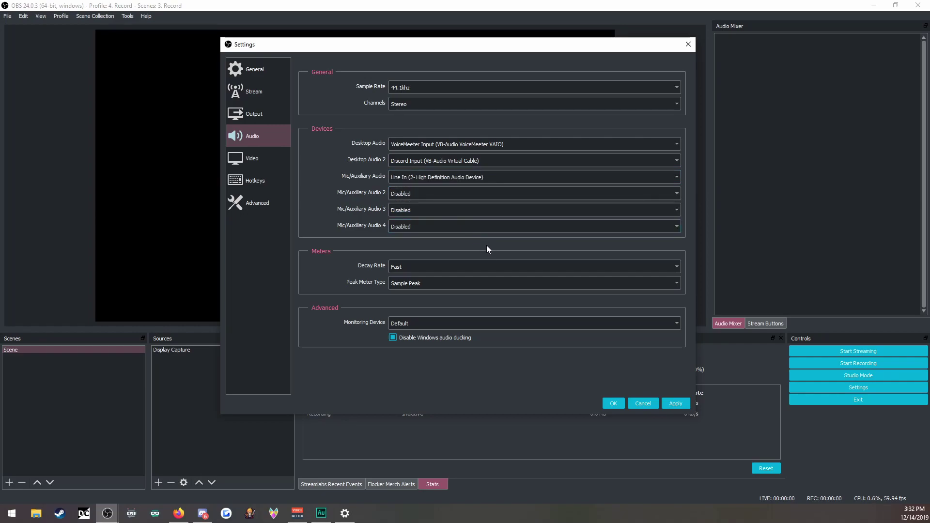
click(444, 198)
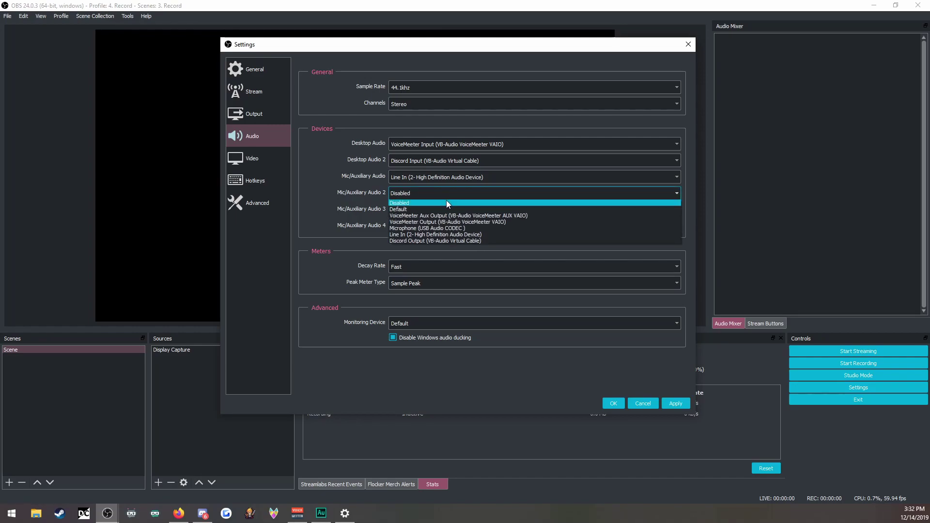
click(458, 222)
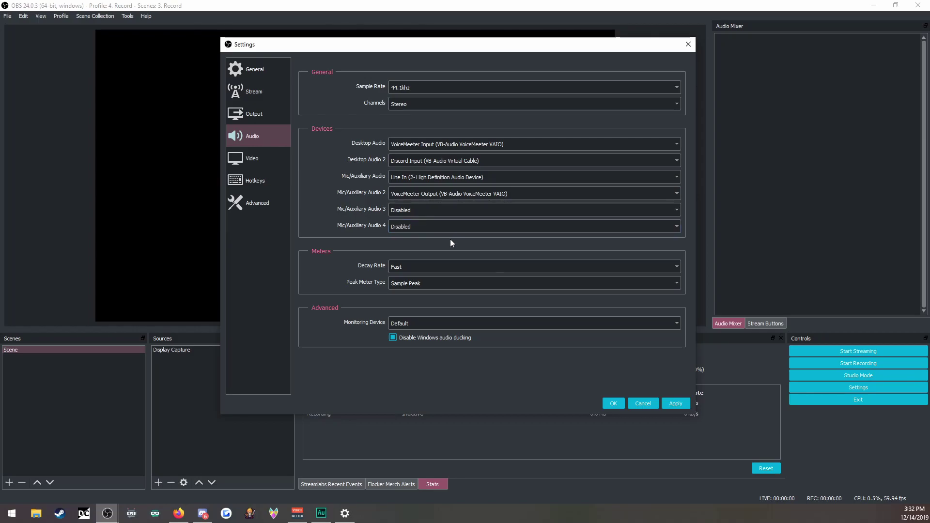
click(669, 403)
click(606, 400)
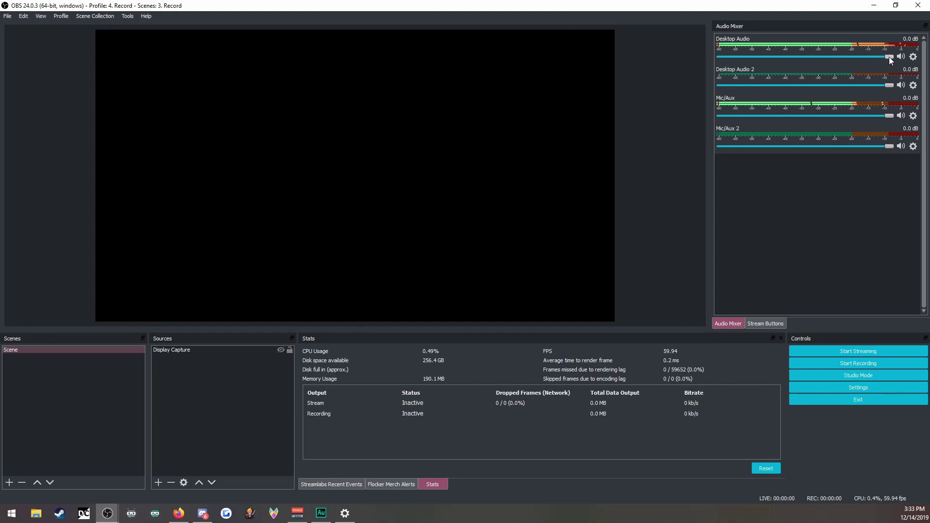
- Lower the Desktop Audio slider to -17.7 dB and rename the Desktop Audio 2 source to Discord
drag(888, 57, 812, 63)
drag(812, 56, 807, 56)
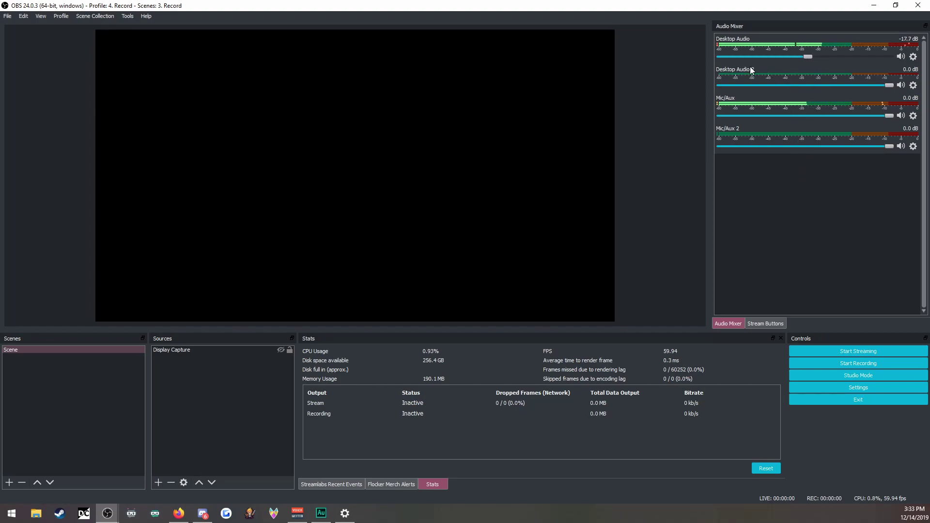
click(913, 88)
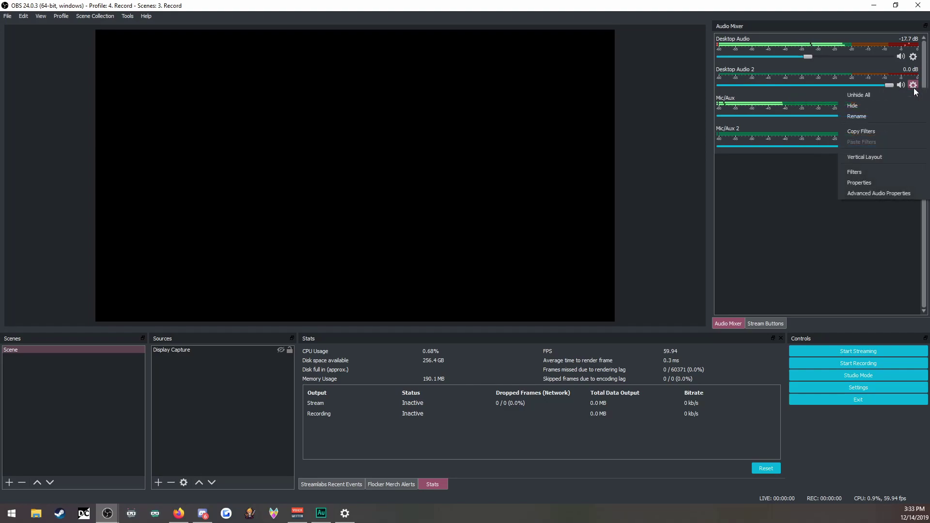
click(868, 118)
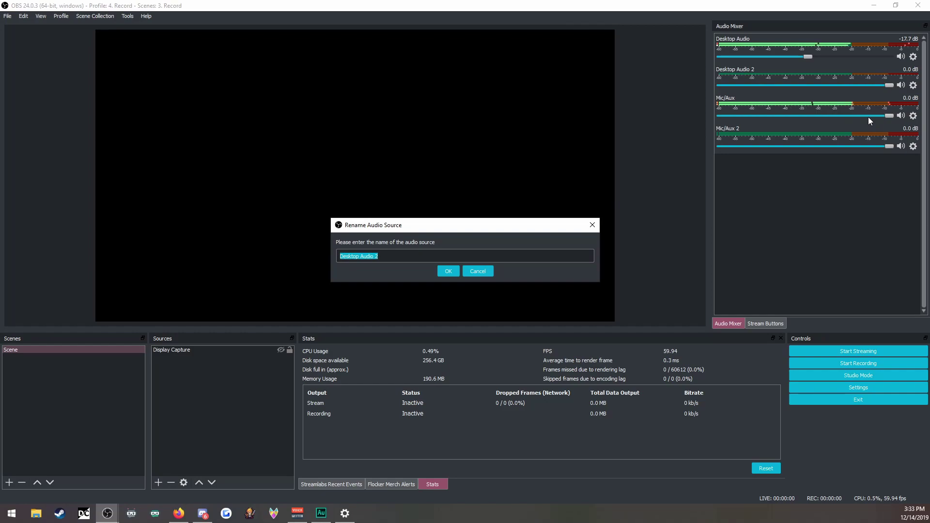
text(Discord)
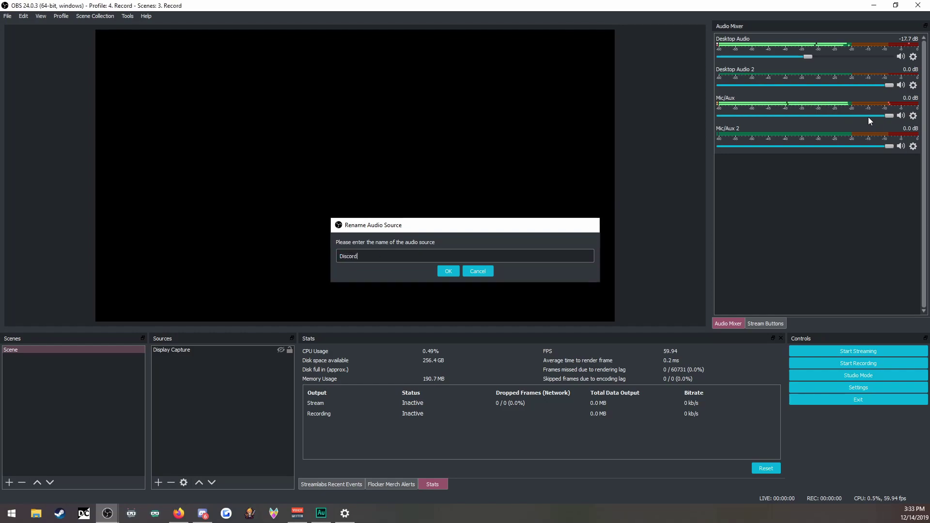
key(Return)
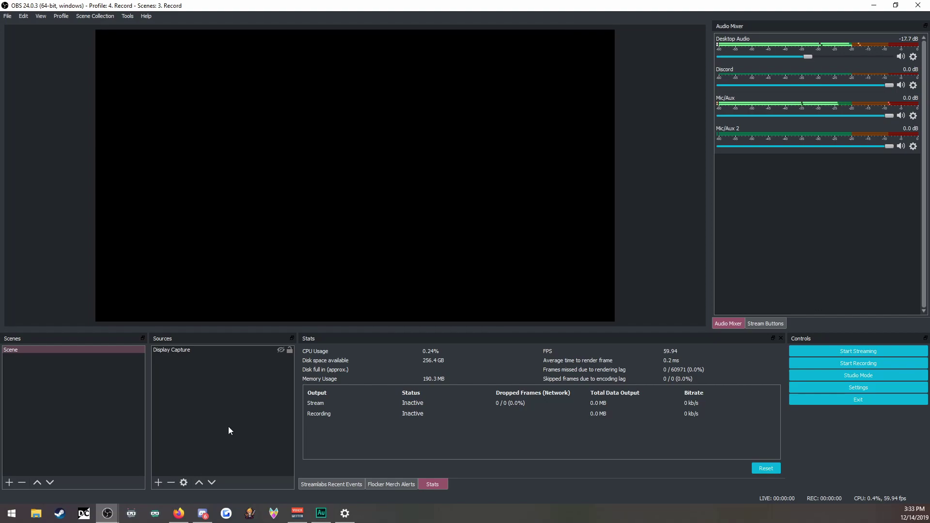
click(202, 512)
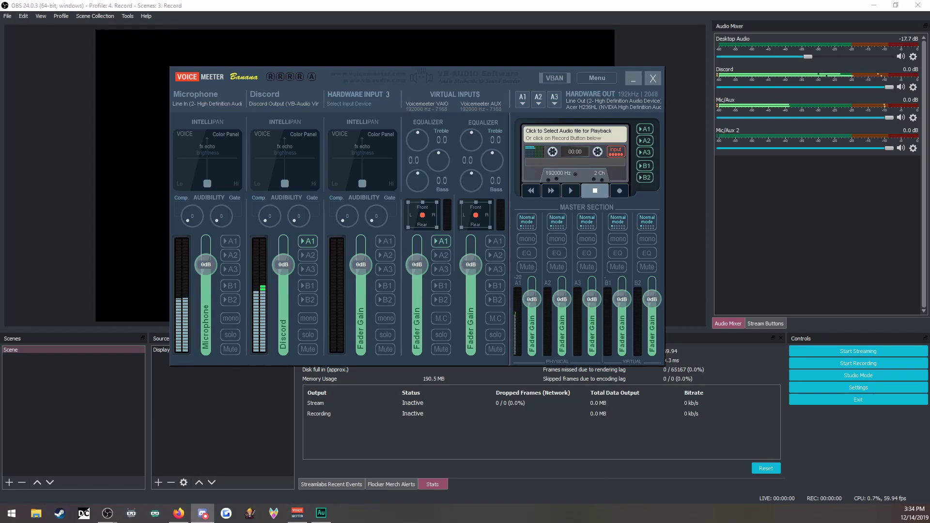
click(202, 513)
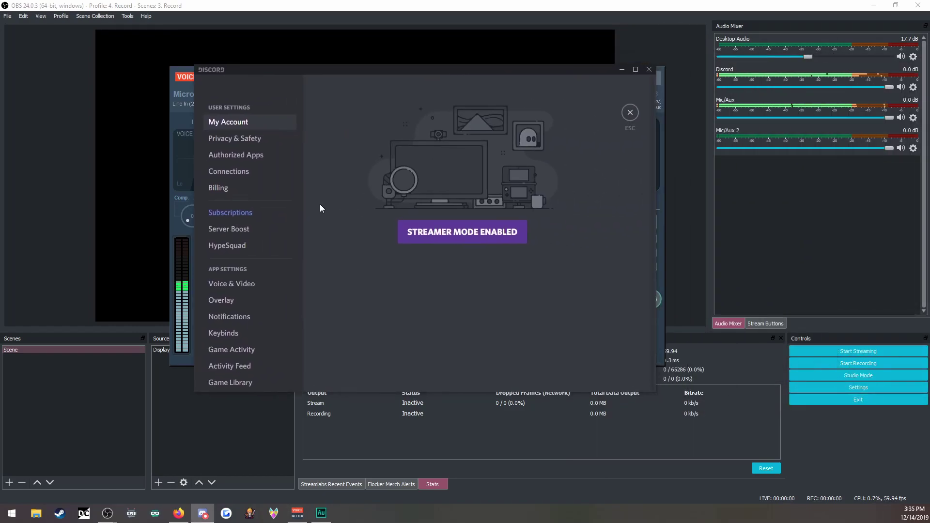
click(238, 286)
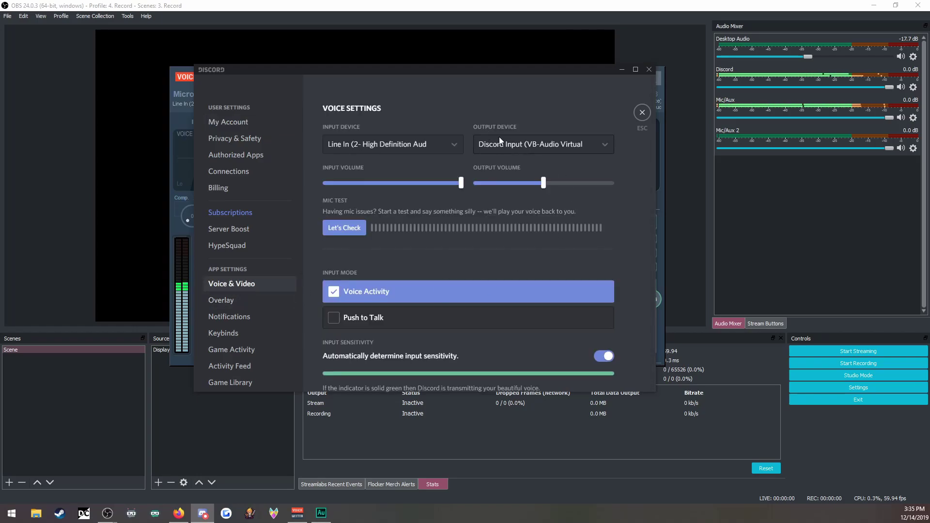
click(516, 146)
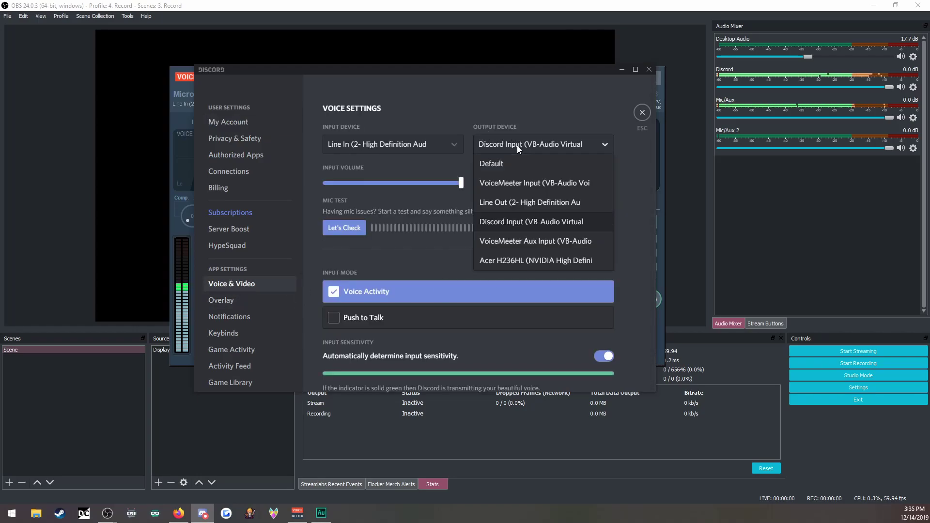
click(543, 144)
click(658, 81)
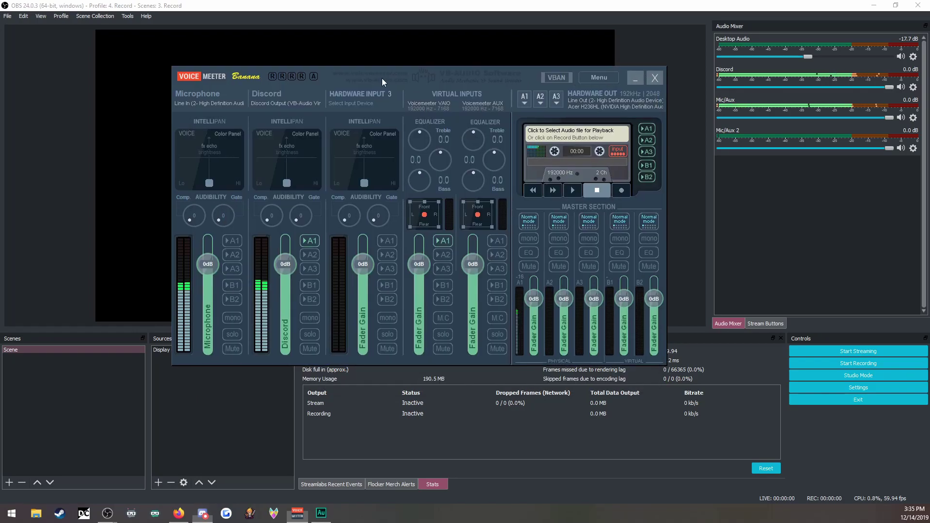
drag(381, 77, 422, 33)
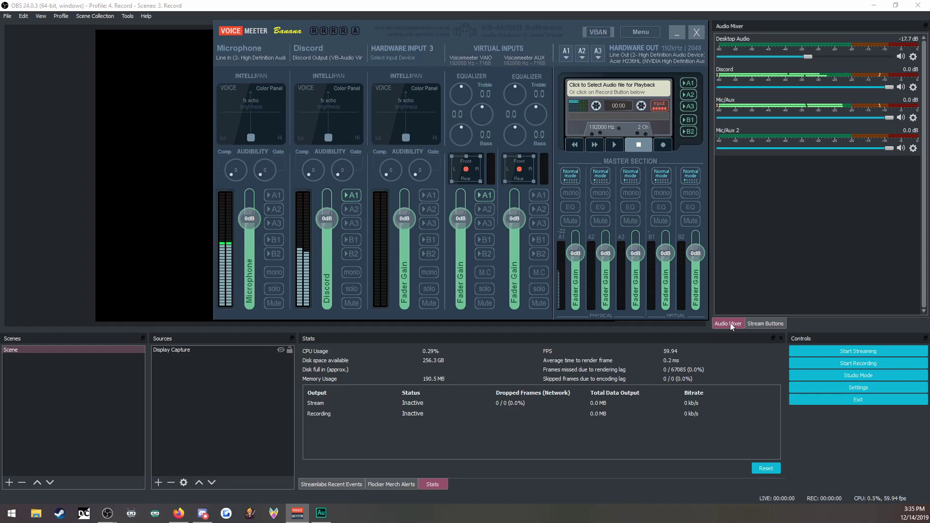
- Bring OBS Studio back in front of Voicemeeter and open its Settings
click(818, 393)
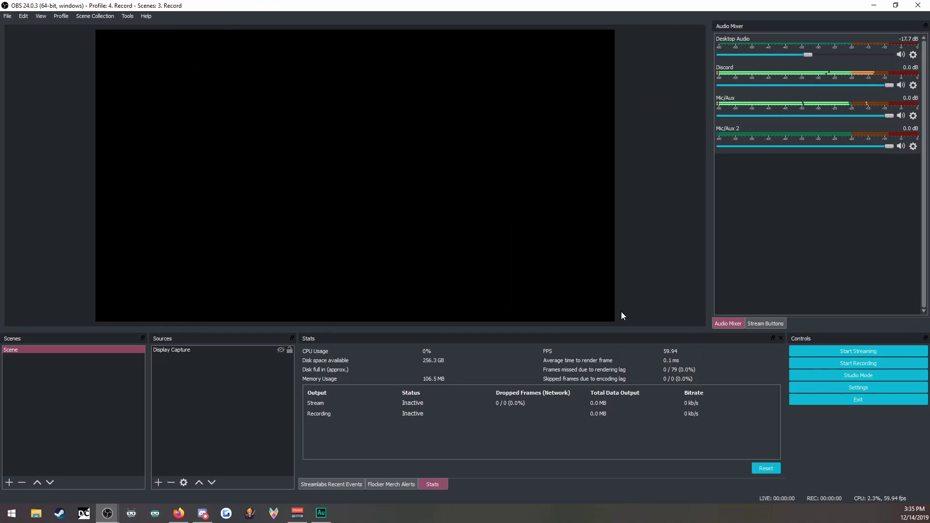
click(818, 391)
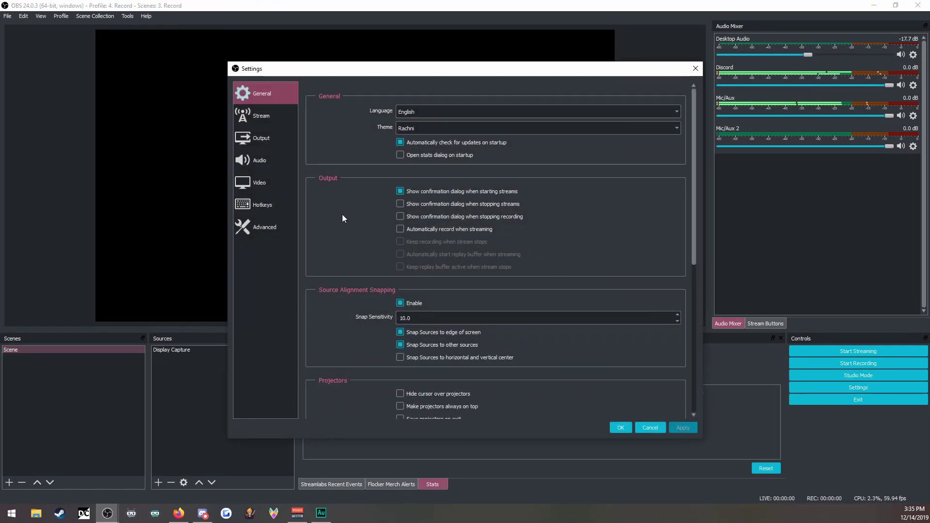
- Set OBS's Mic/Auxiliary Audio 3 device to Microphone (USB Audio CODEC) and apply the settings
click(284, 163)
click(439, 235)
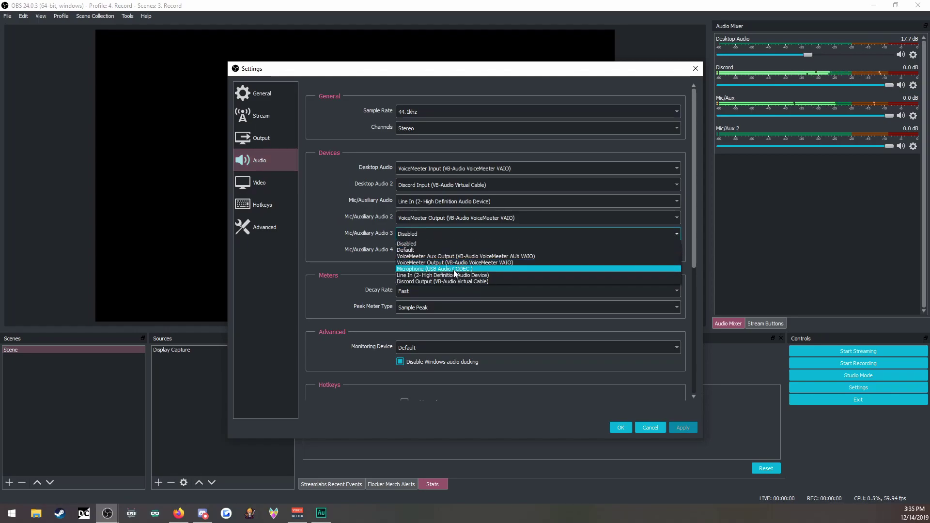
click(453, 270)
click(675, 427)
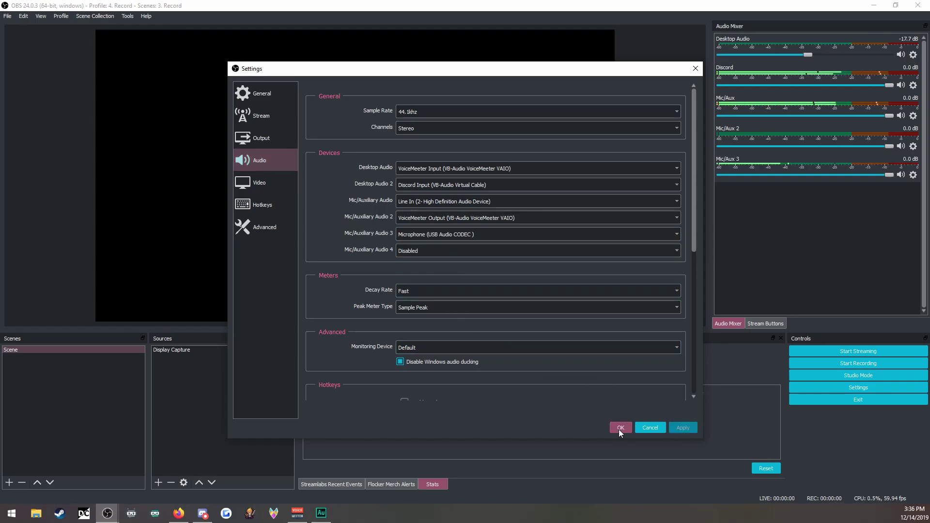
click(619, 427)
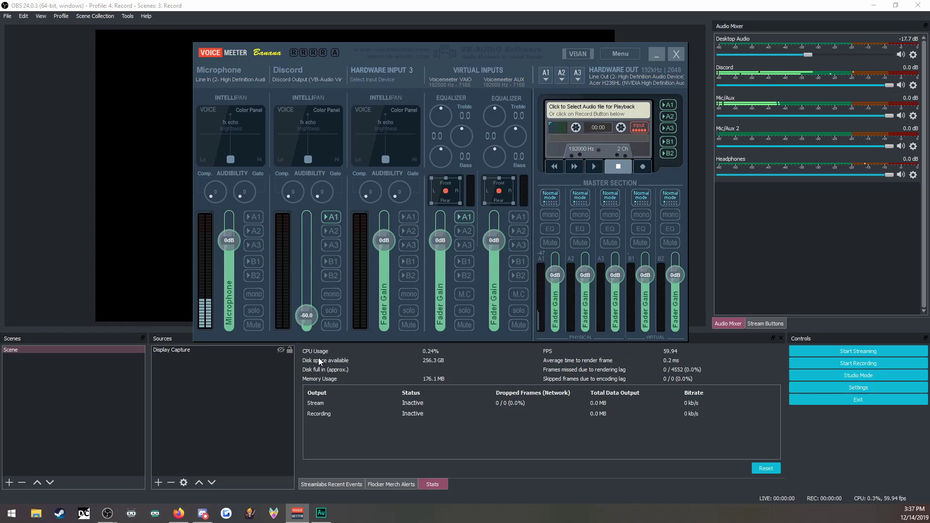
- Reset the Discord strip's fader gain from -60 back to 0dB
double_click(304, 317)
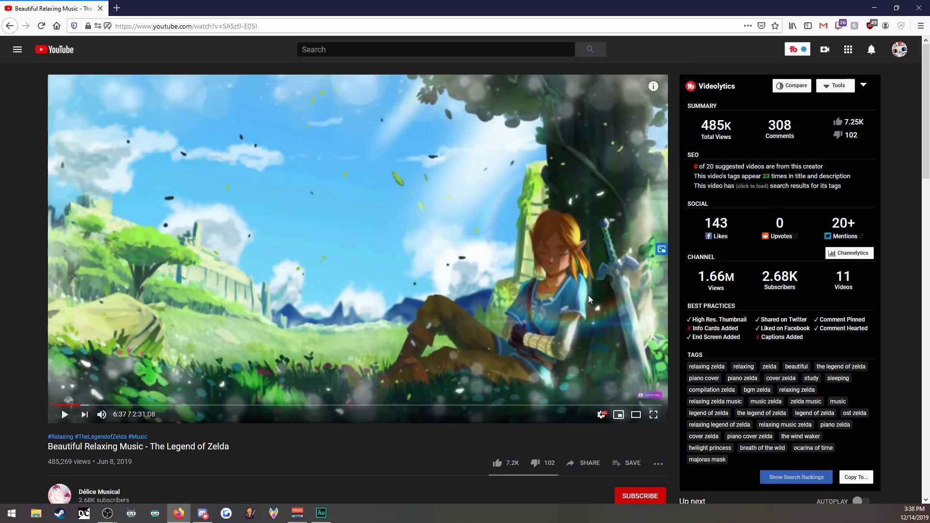
- Play the Legend of Zelda music video and minimize Firefox
key(space)
click(879, 6)
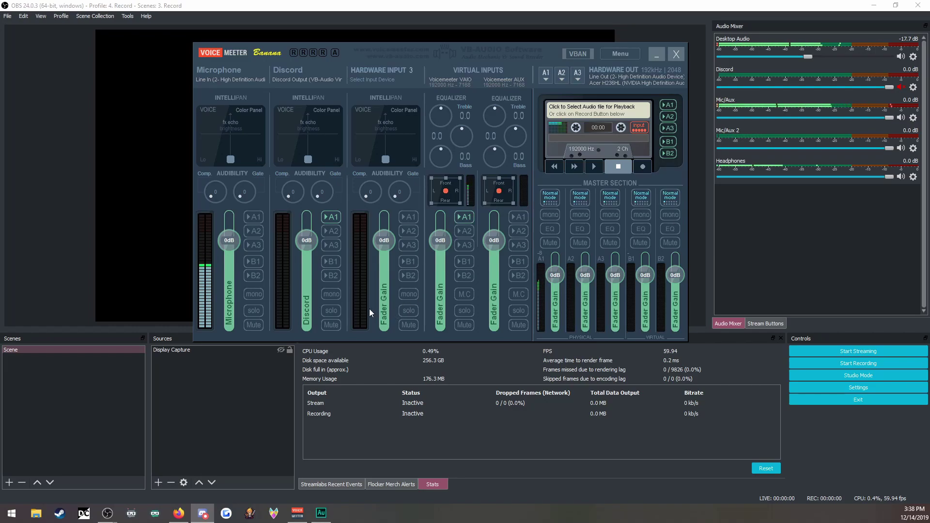
- Toggle B1 on the Microphone and Voicemeeter VAIO strips and lower the VAIO fader to -20.1 dB
click(253, 261)
drag(440, 241, 441, 265)
click(464, 261)
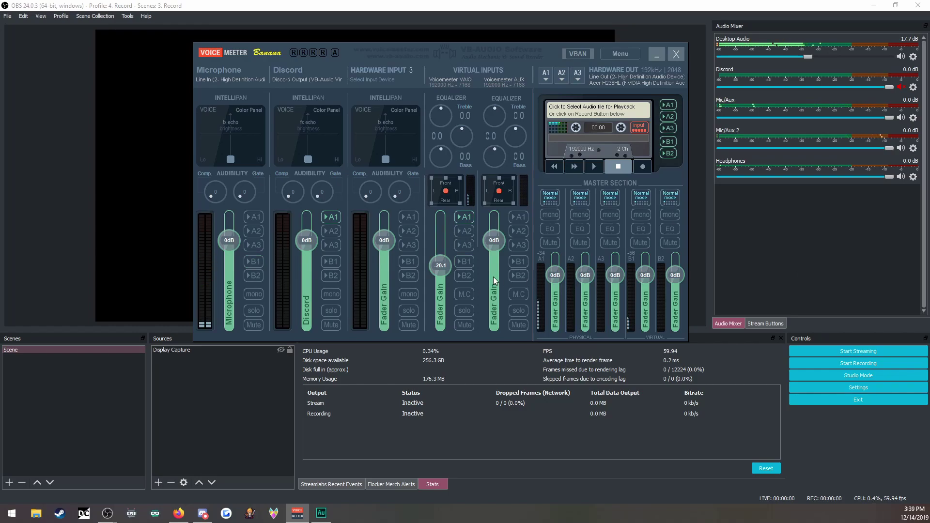
- Reset the Voicemeeter VAIO fader gain from -20.1 dB back to 0dB
double_click(439, 266)
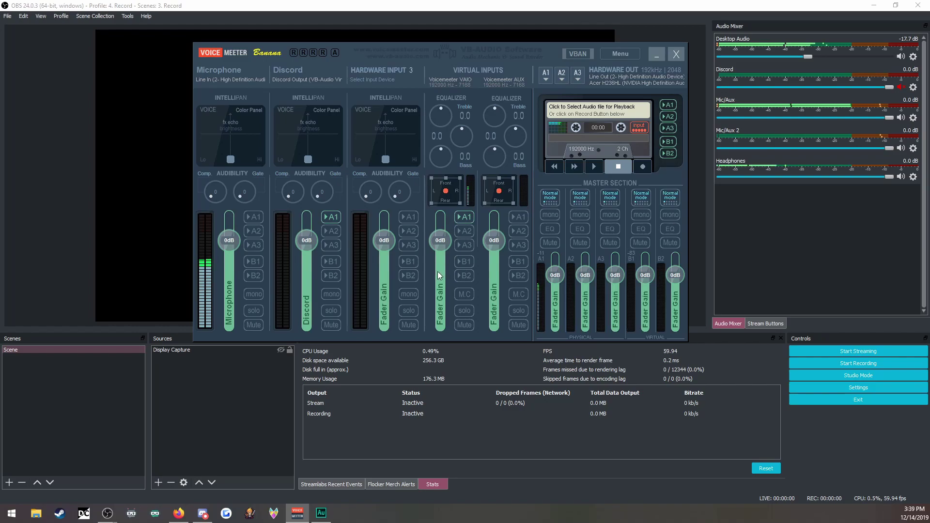